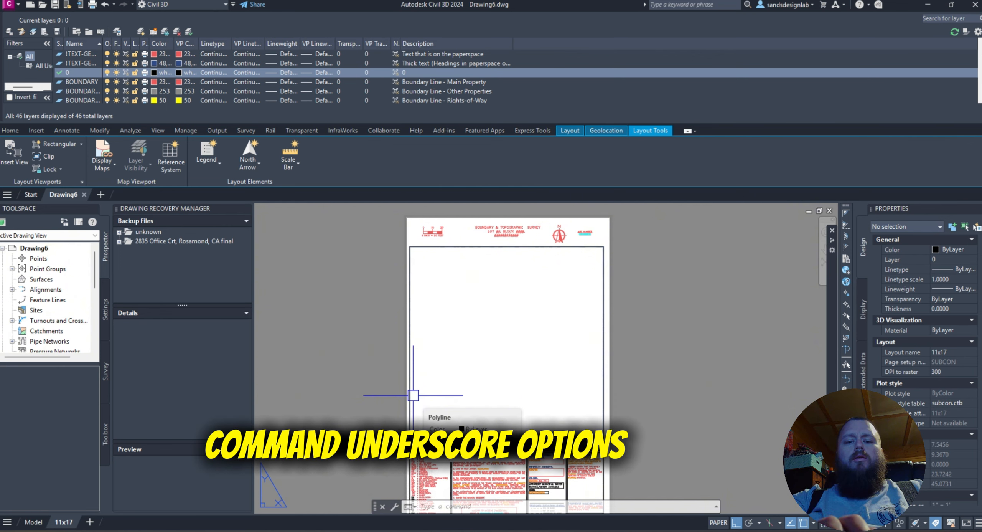
- Add a profile named New Customer in Options and make it the current profile
{"action": "type", "text": "_OPTIONS"}
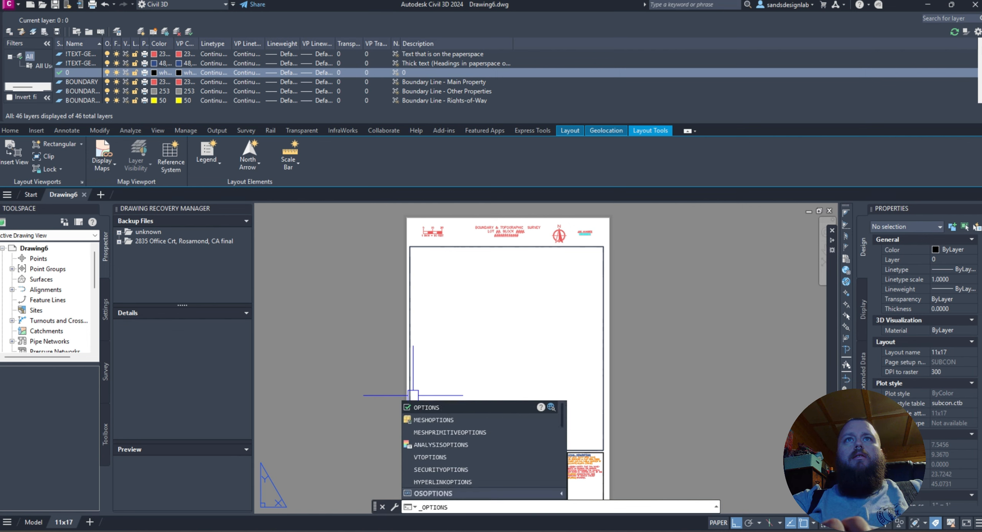
{"action": "key", "text": "Return"}
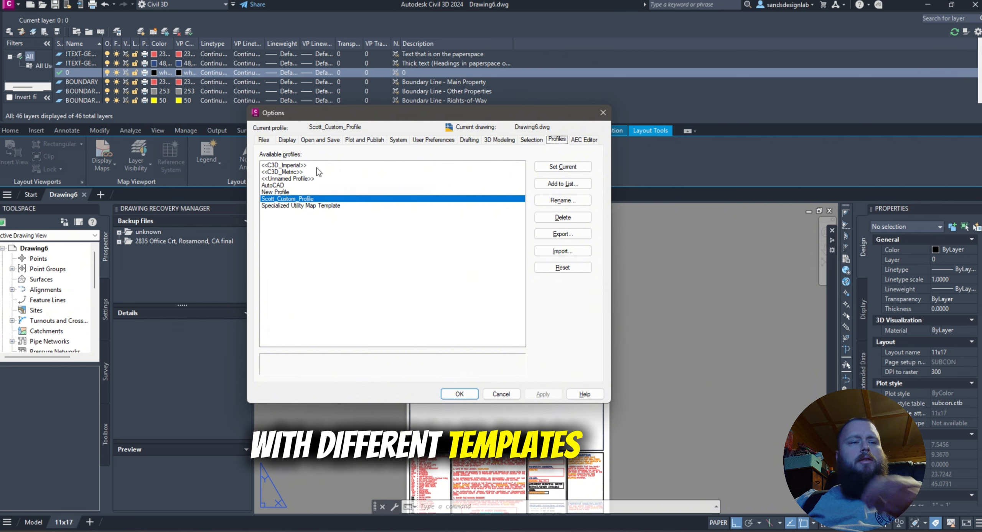
{"action": "left_click", "coordinate": [562, 183]}
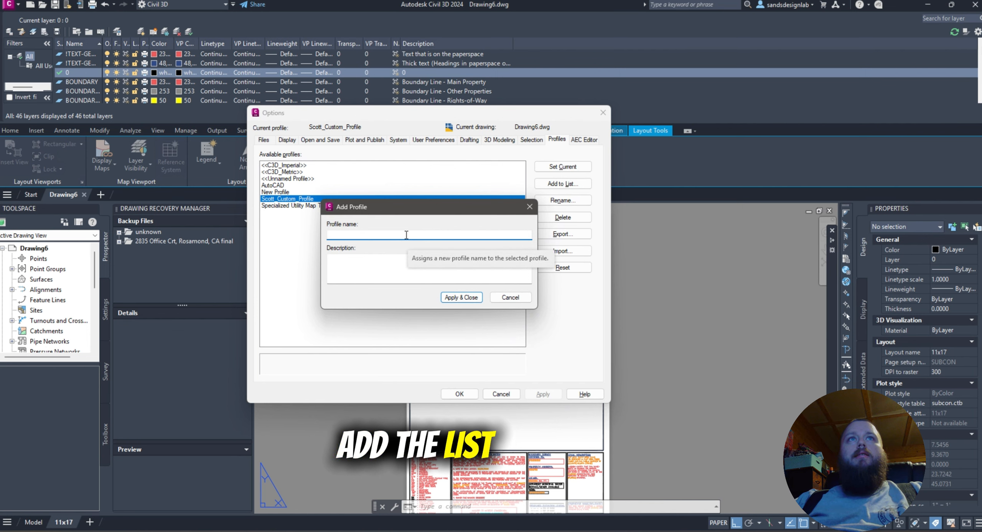
{"action": "type", "text": "New Customer"}
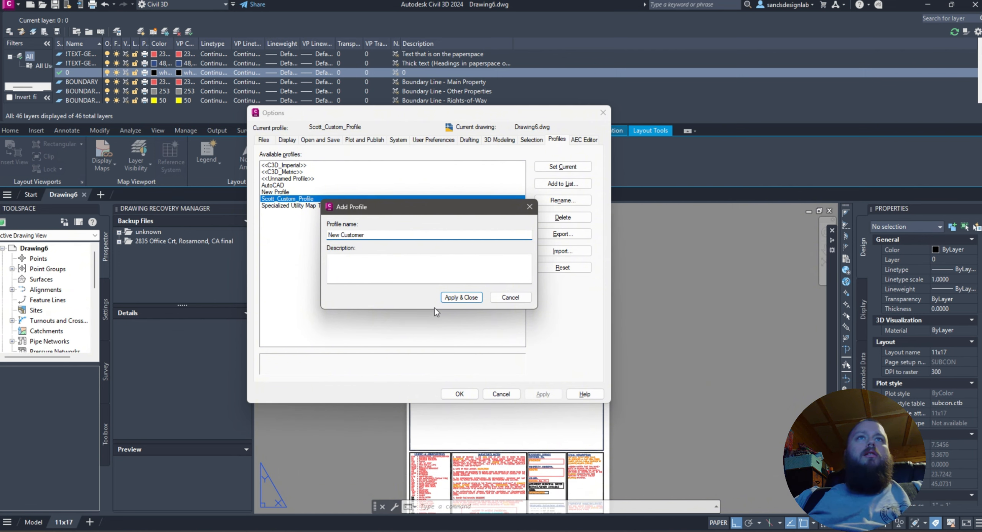
{"action": "left_click", "coordinate": [460, 297]}
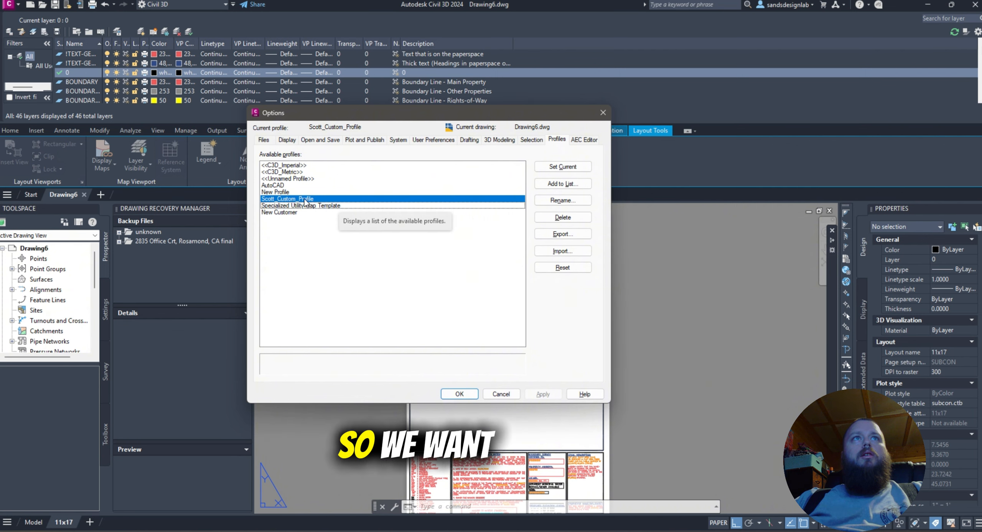
{"action": "left_click", "coordinate": [279, 212]}
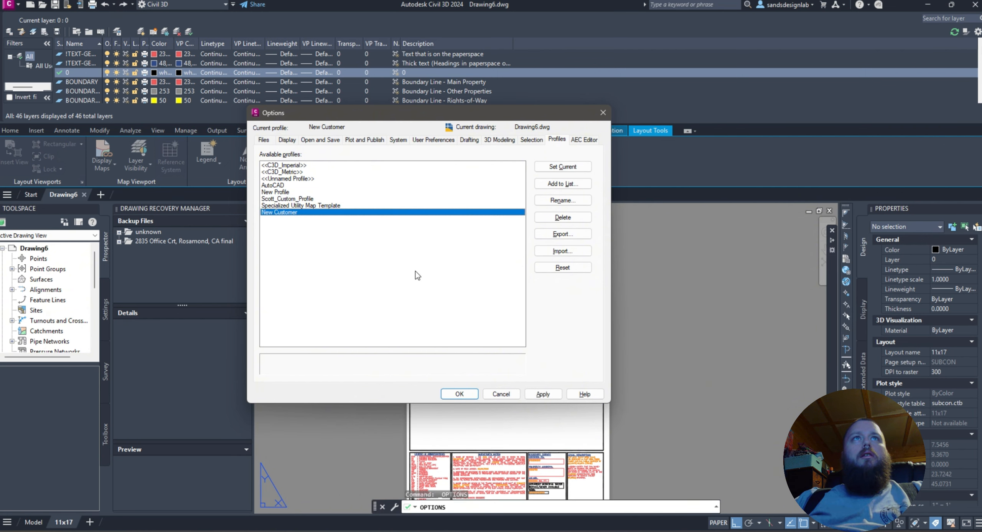
- Set the drawing template file location in the template settings to E:\Projects\Specialized Utility Locating\Support Files
{"action": "left_click", "coordinate": [263, 139]}
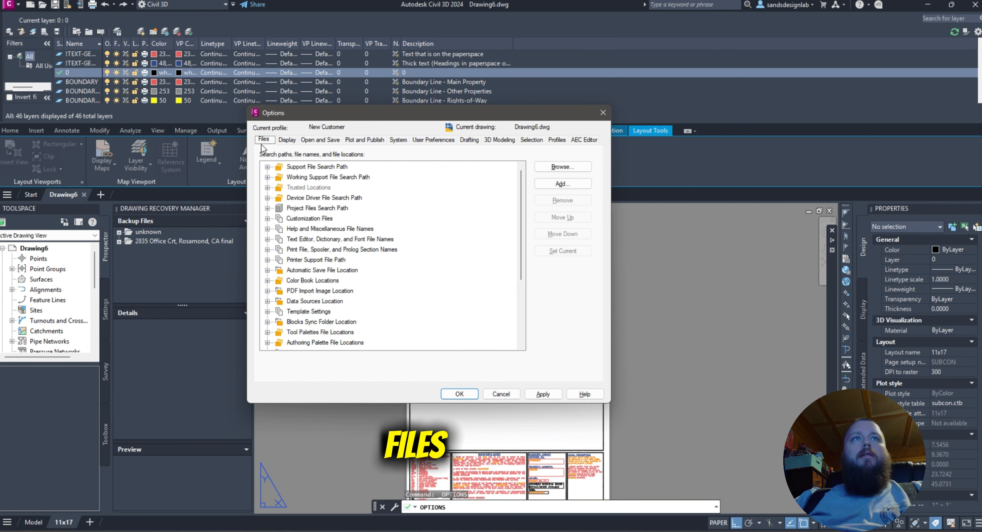
{"action": "scroll", "coordinate": [377, 291], "scroll_direction": "down", "scroll_amount": 1}
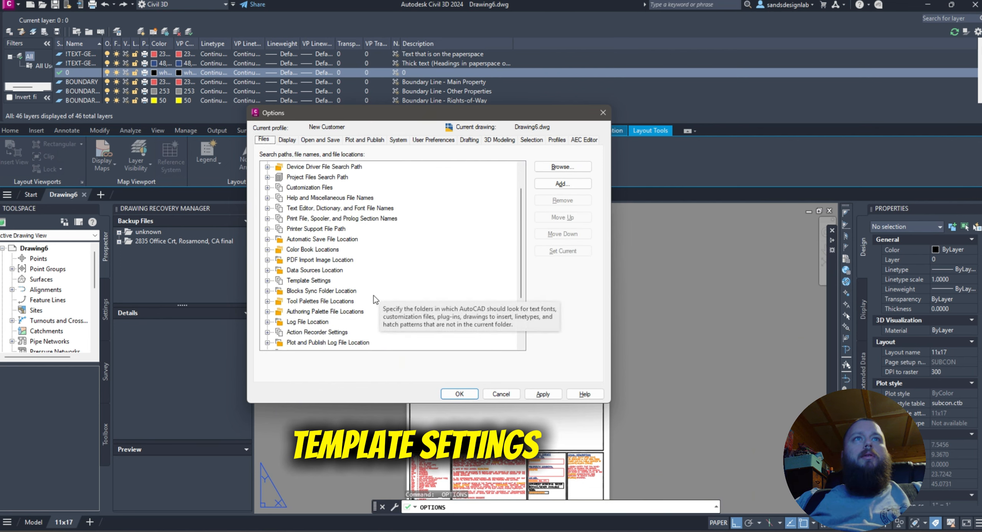
{"action": "left_click", "coordinate": [309, 281]}
{"action": "left_click", "coordinate": [267, 281]}
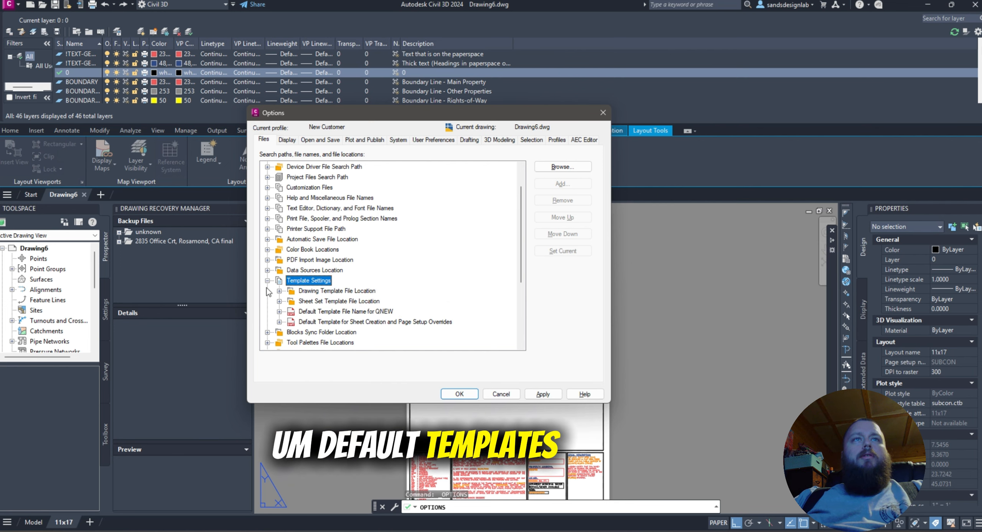
{"action": "left_click", "coordinate": [370, 313]}
{"action": "left_click", "coordinate": [319, 291]}
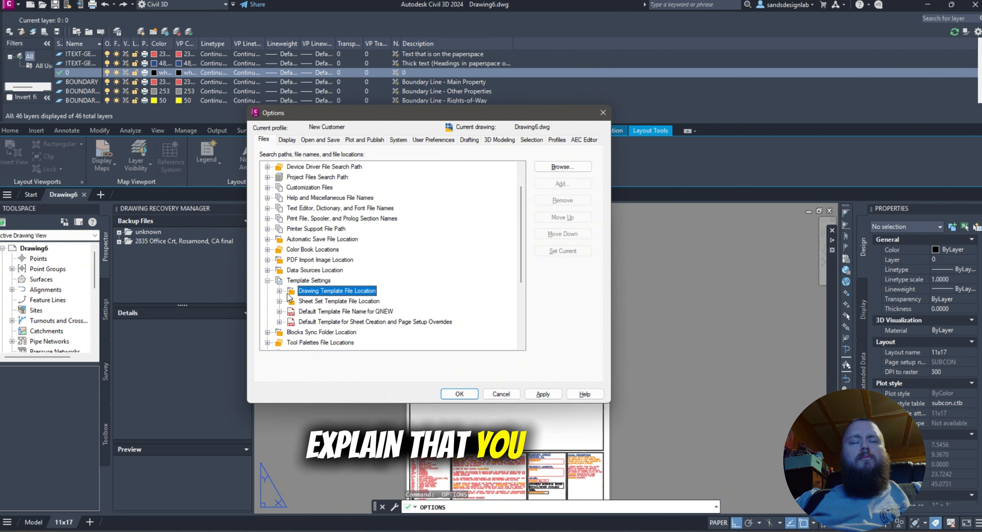
{"action": "double_click", "coordinate": [354, 293]}
{"action": "left_click", "coordinate": [341, 302]}
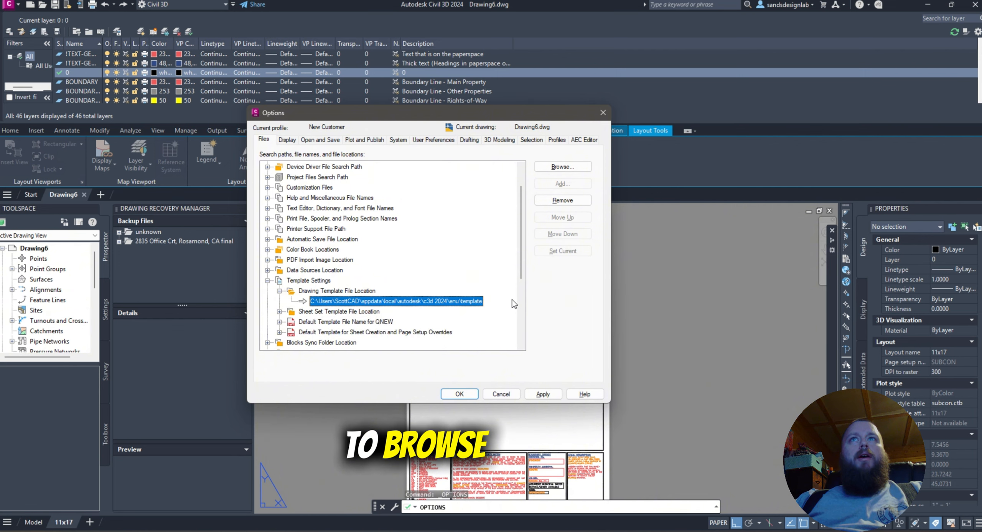
{"action": "left_click", "coordinate": [563, 167]}
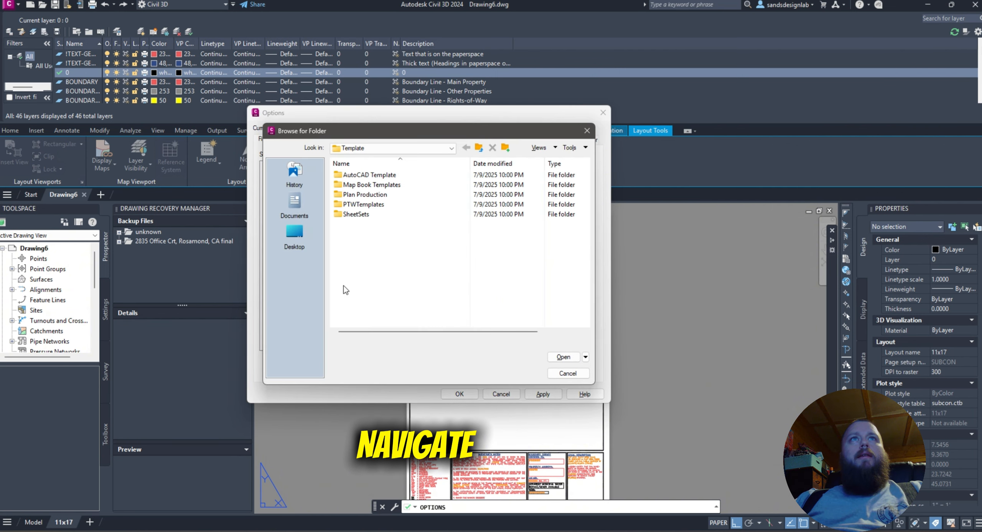
{"action": "left_click", "coordinate": [373, 148]}
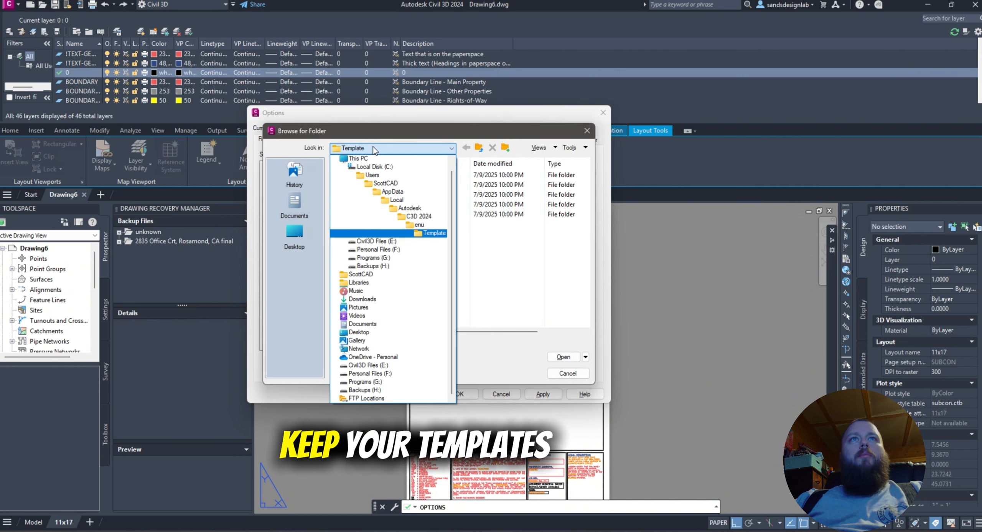
{"action": "left_click", "coordinate": [377, 185]}
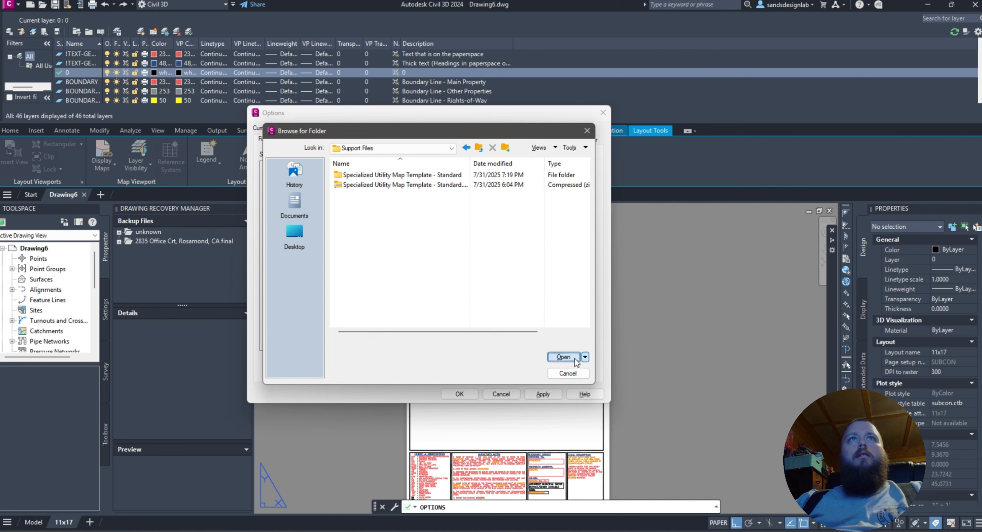
{"action": "left_click", "coordinate": [575, 359]}
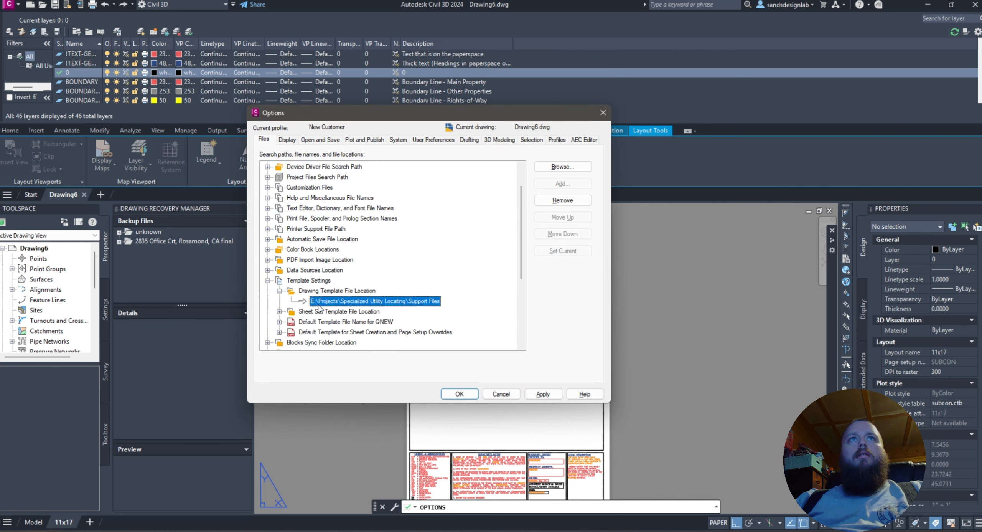
- Set the sheet set template file location to E:\Projects\Specialized Utility Locating\Support Files
{"action": "double_click", "coordinate": [290, 311]}
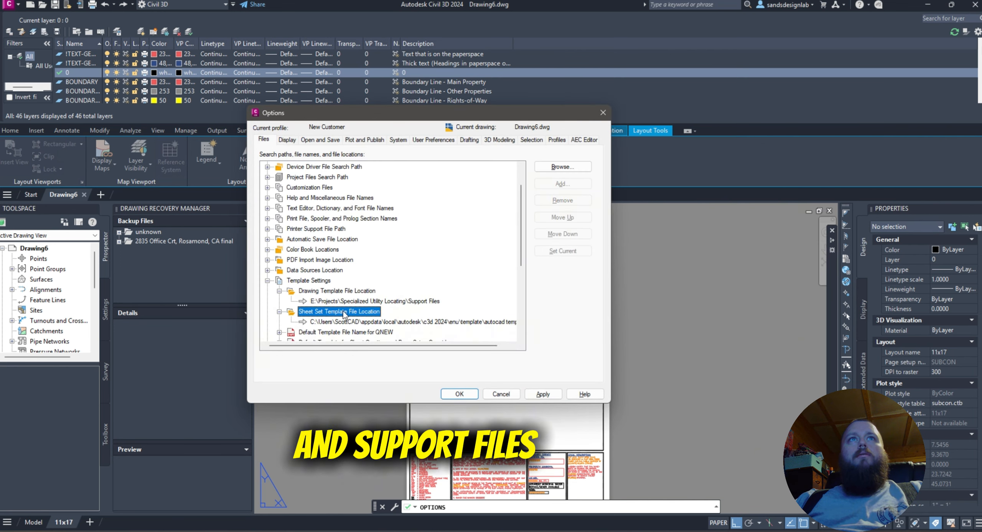
{"action": "scroll", "coordinate": [344, 315], "scroll_direction": "down", "scroll_amount": 1}
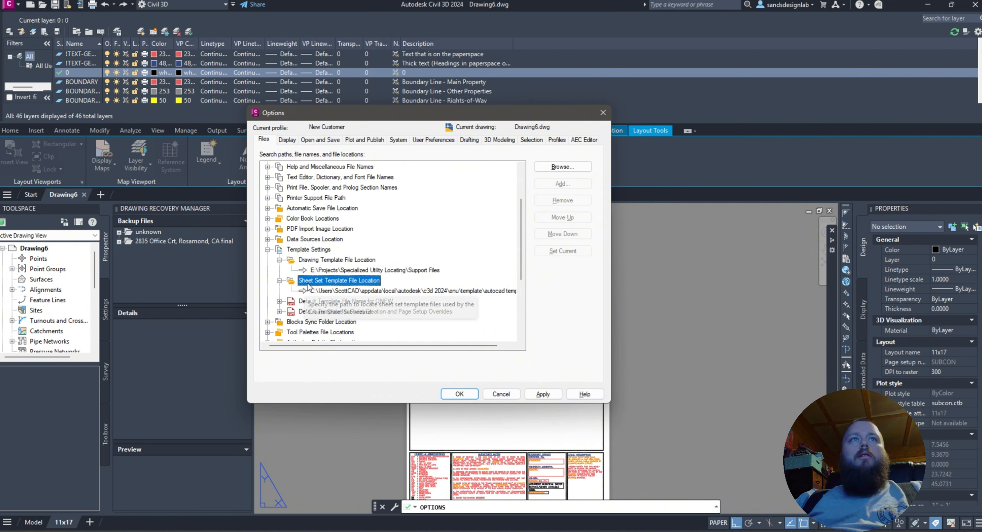
{"action": "left_click", "coordinate": [349, 290]}
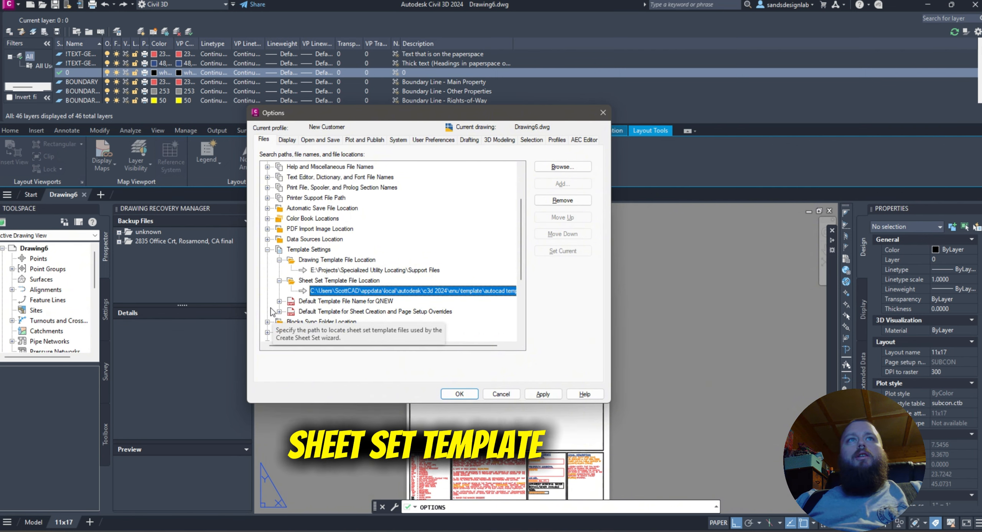
{"action": "left_click", "coordinate": [567, 170]}
{"action": "left_click", "coordinate": [436, 149]}
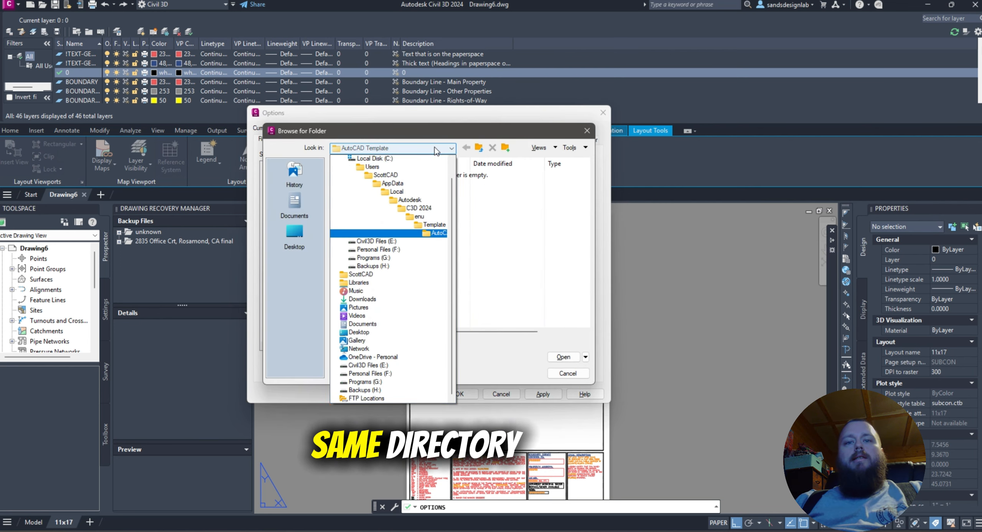
{"action": "left_click", "coordinate": [371, 241]}
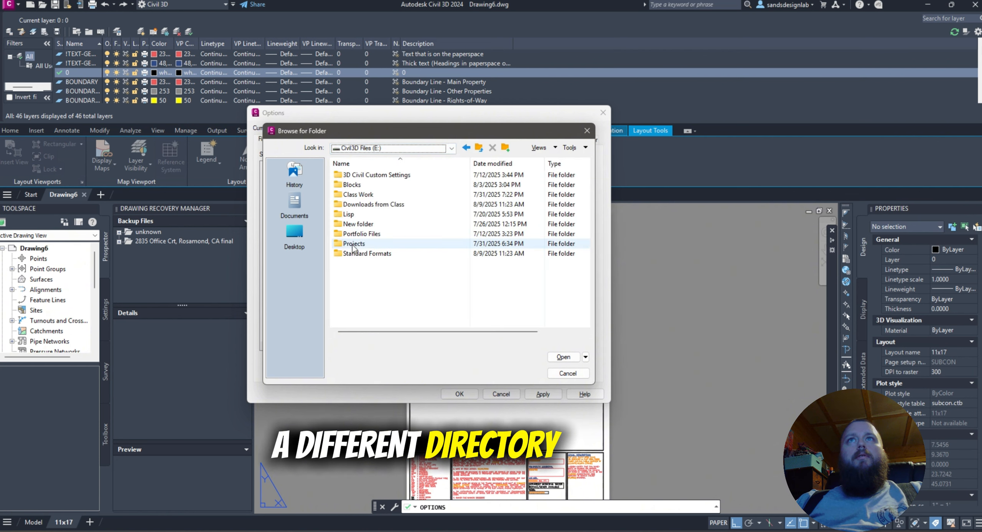
{"action": "double_click", "coordinate": [362, 246]}
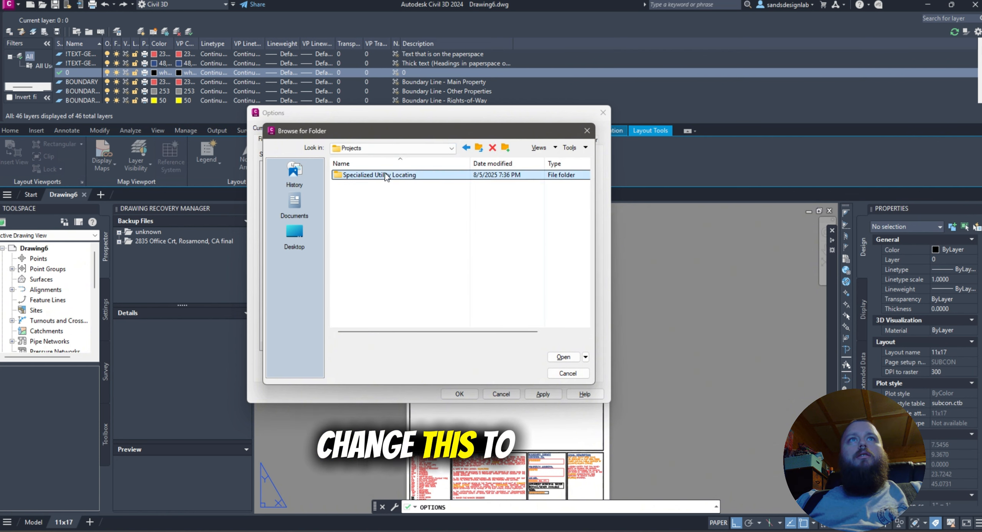
{"action": "double_click", "coordinate": [385, 173]}
{"action": "double_click", "coordinate": [368, 204]}
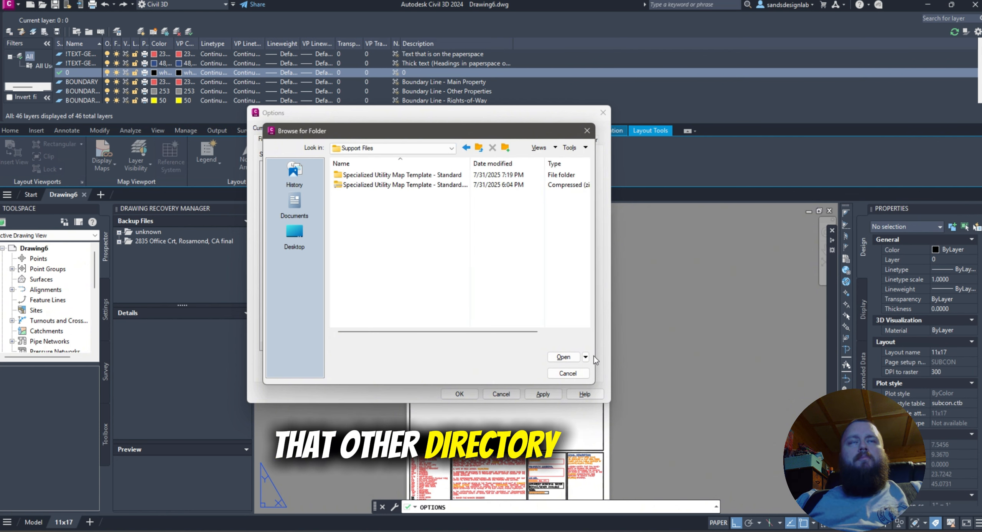
{"action": "left_click", "coordinate": [562, 356]}
- Set the default QNEW template to Specialized Utility Map Template v2.dwt from E:\Projects\Specialized Utility Locating\Support Files
{"action": "left_click", "coordinate": [289, 303]}
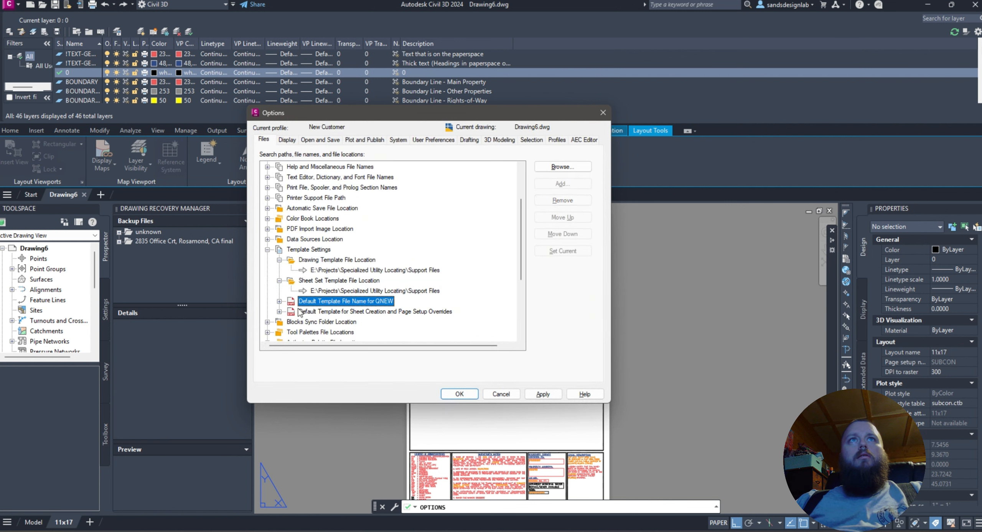
{"action": "left_click", "coordinate": [279, 301]}
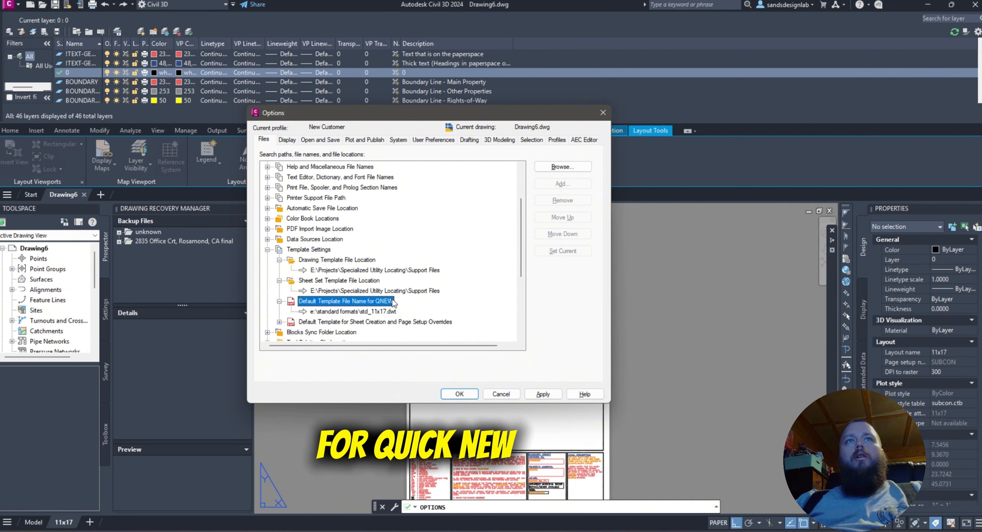
{"action": "left_click", "coordinate": [376, 311]}
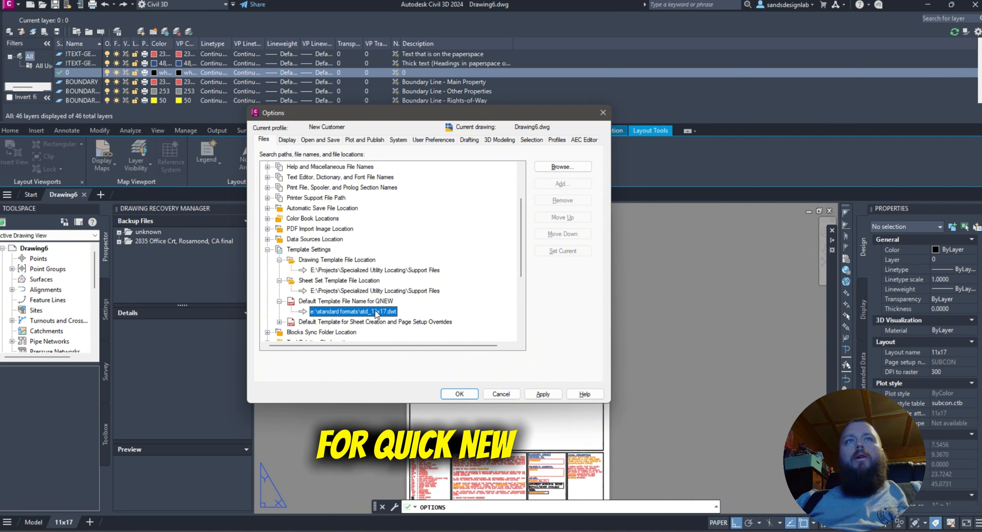
{"action": "left_click", "coordinate": [561, 167]}
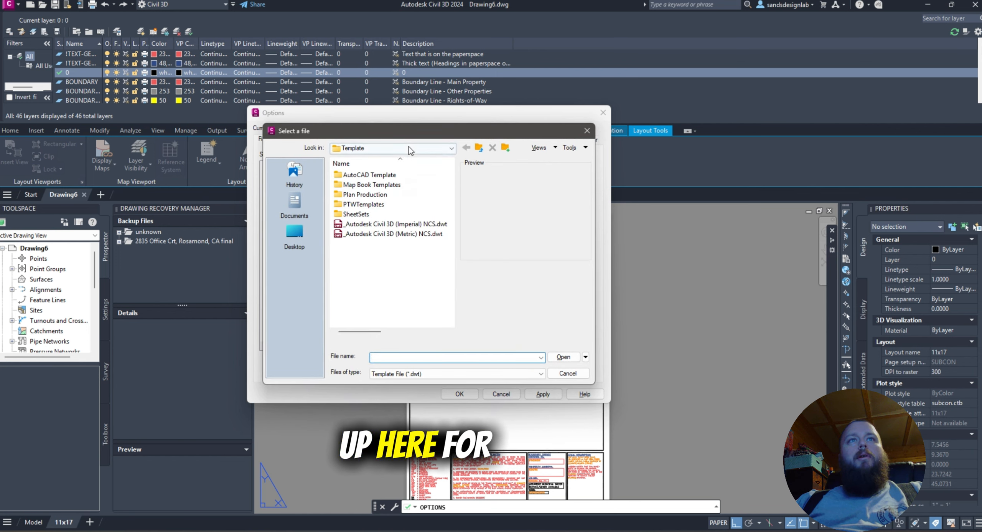
{"action": "left_click", "coordinate": [438, 149]}
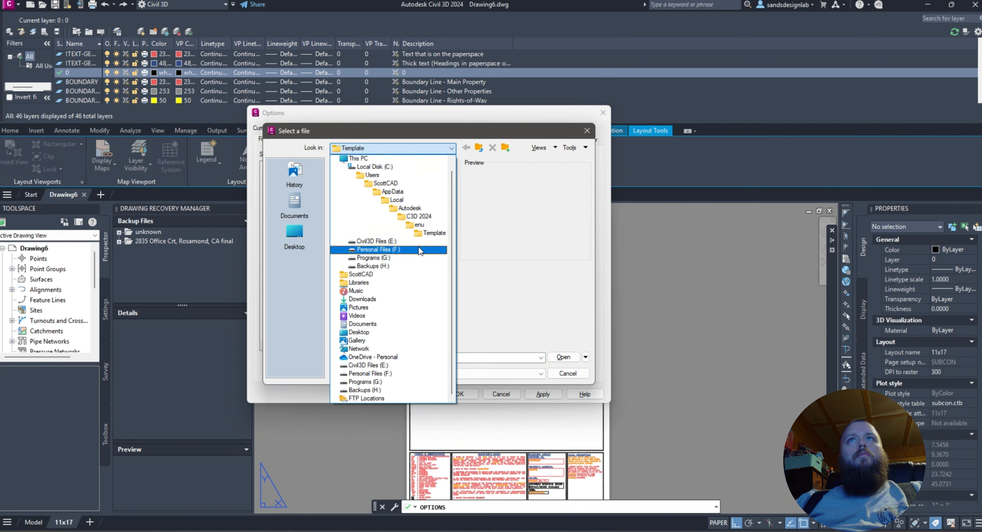
{"action": "left_click", "coordinate": [364, 250]}
{"action": "double_click", "coordinate": [368, 255]}
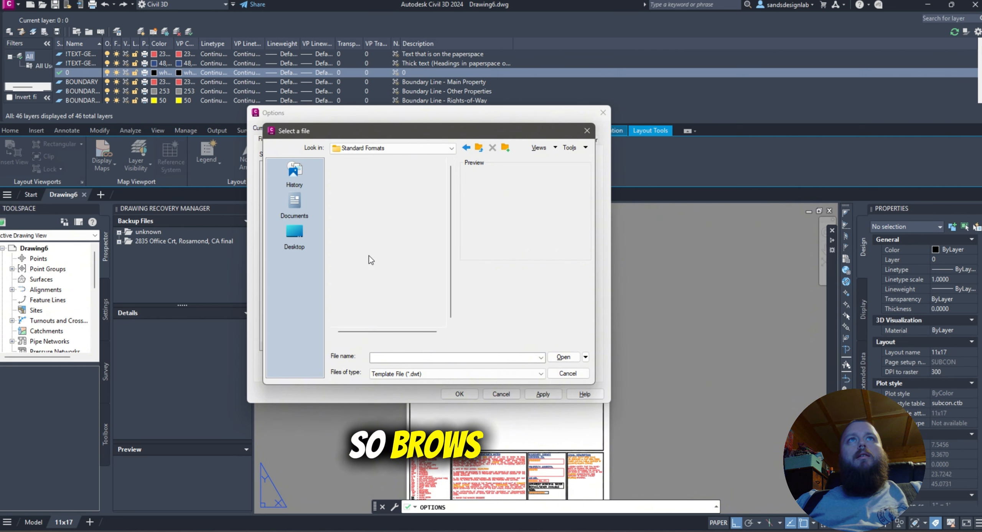
{"action": "left_click", "coordinate": [479, 147]}
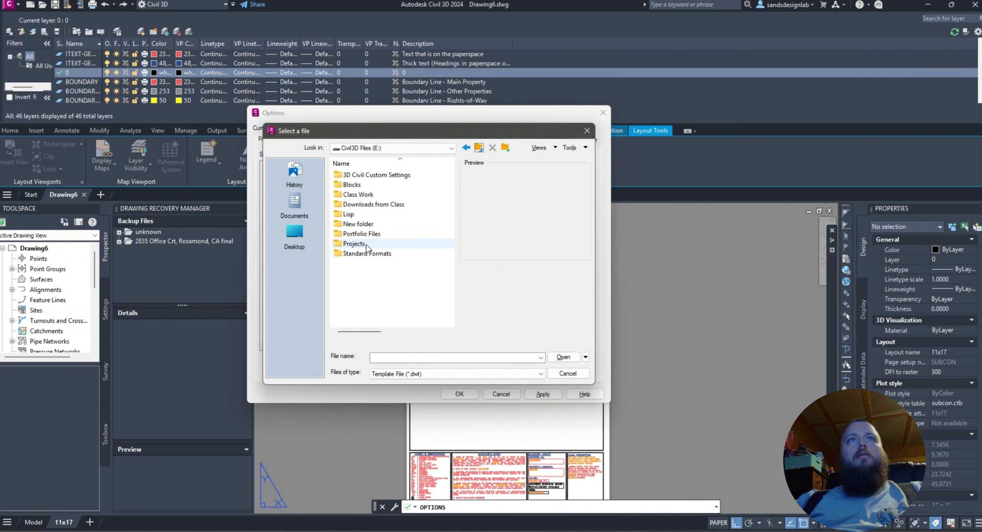
{"action": "double_click", "coordinate": [357, 244]}
{"action": "double_click", "coordinate": [380, 177]}
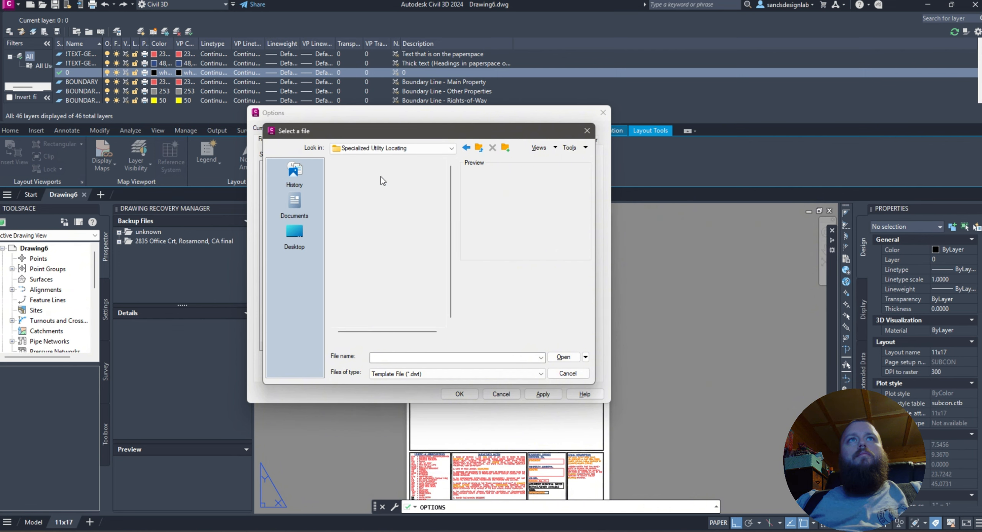
{"action": "double_click", "coordinate": [371, 204]}
{"action": "left_click", "coordinate": [384, 195]}
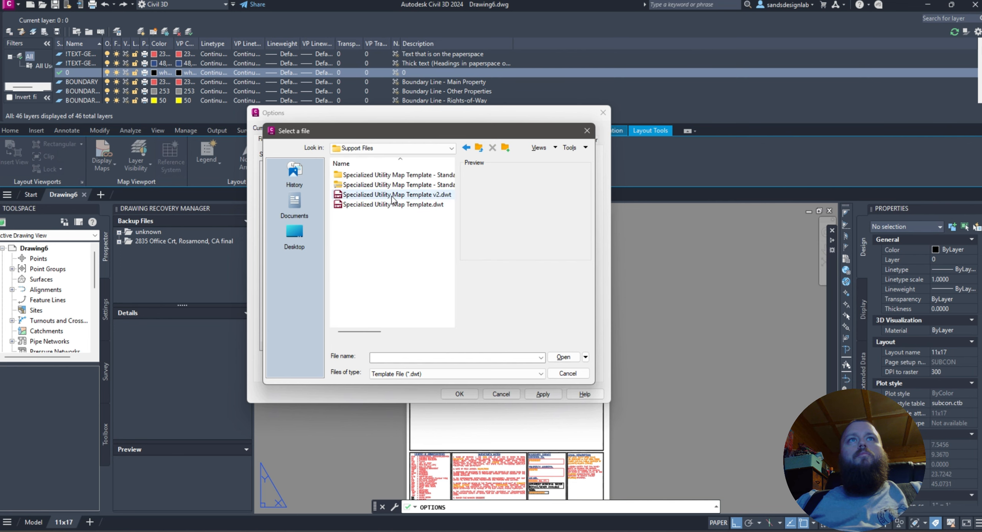
{"action": "left_click", "coordinate": [562, 357]}
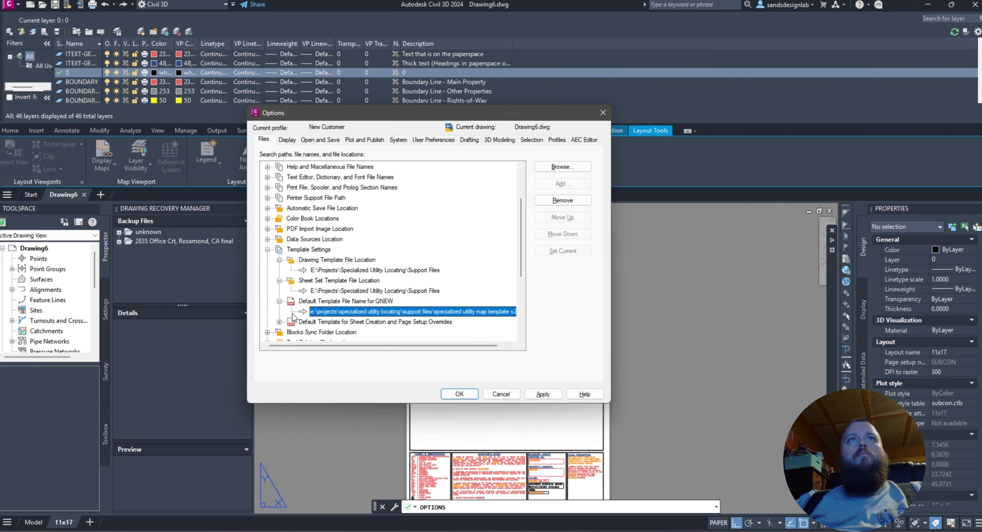
- Review the default template path for sheet creation and page setup overrides alongside the QNEW template path
{"action": "left_click", "coordinate": [320, 325]}
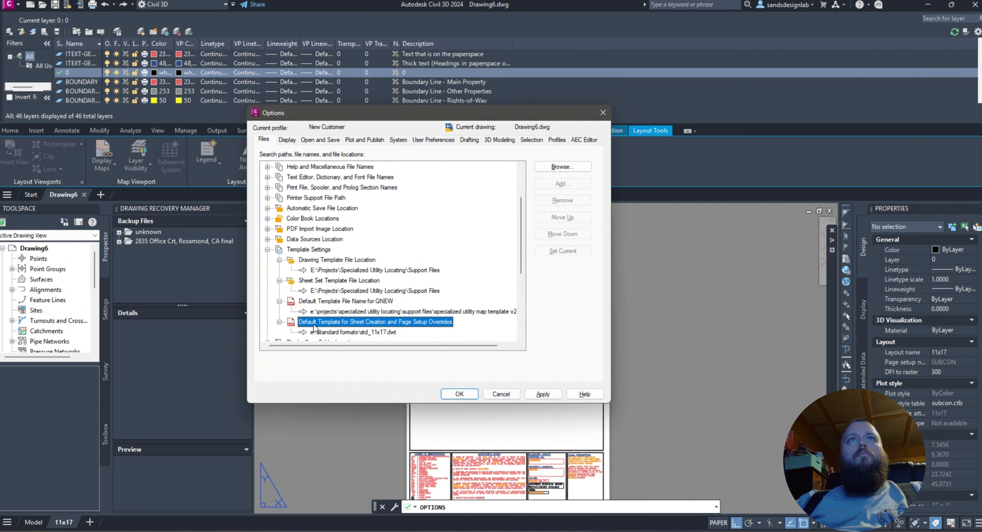
{"action": "left_click", "coordinate": [315, 331]}
{"action": "scroll", "coordinate": [317, 330], "scroll_direction": "down", "scroll_amount": 2}
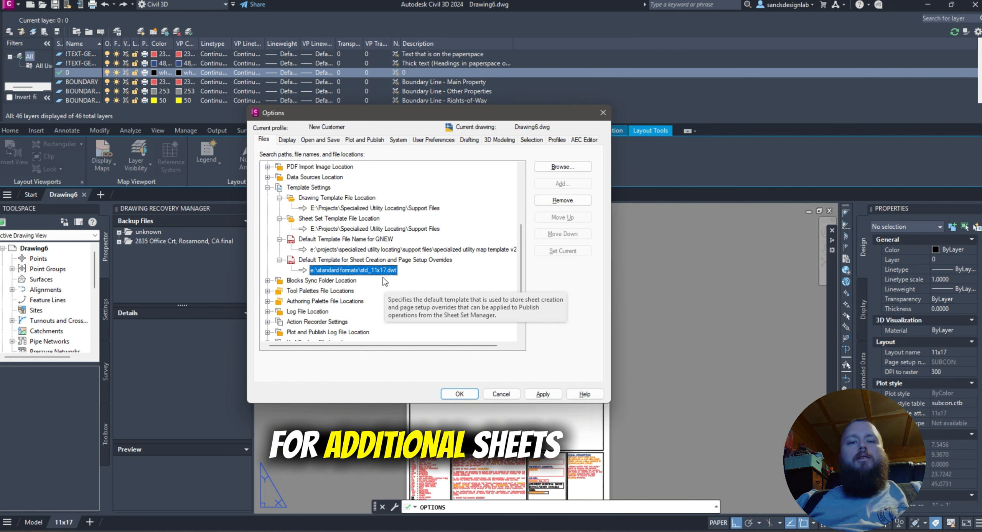
{"action": "left_click", "coordinate": [395, 249]}
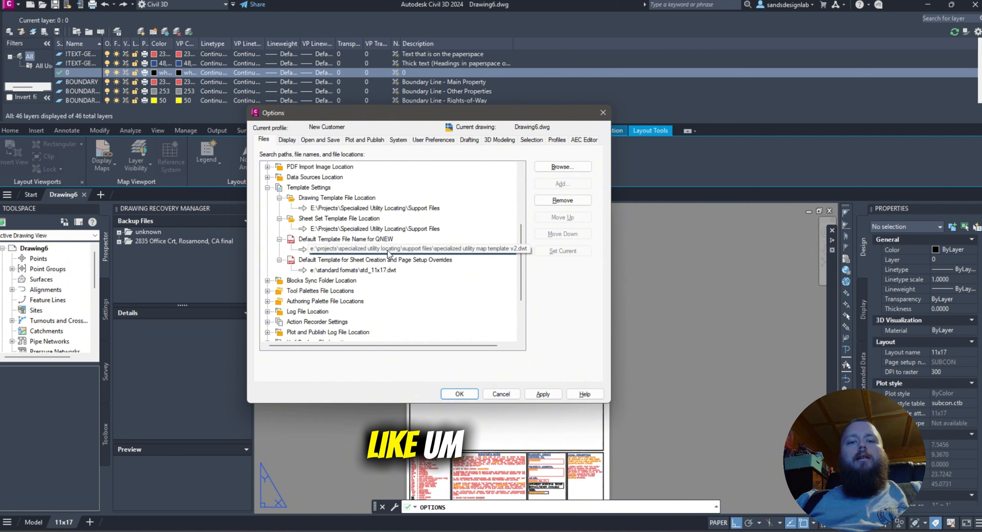
- Set the default template for sheet creation and page setup overrides to Specialized Utility Map Template.dwt from E:\Projects\Specialized Utility Locating\Support Files and apply it
{"action": "left_click", "coordinate": [352, 241]}
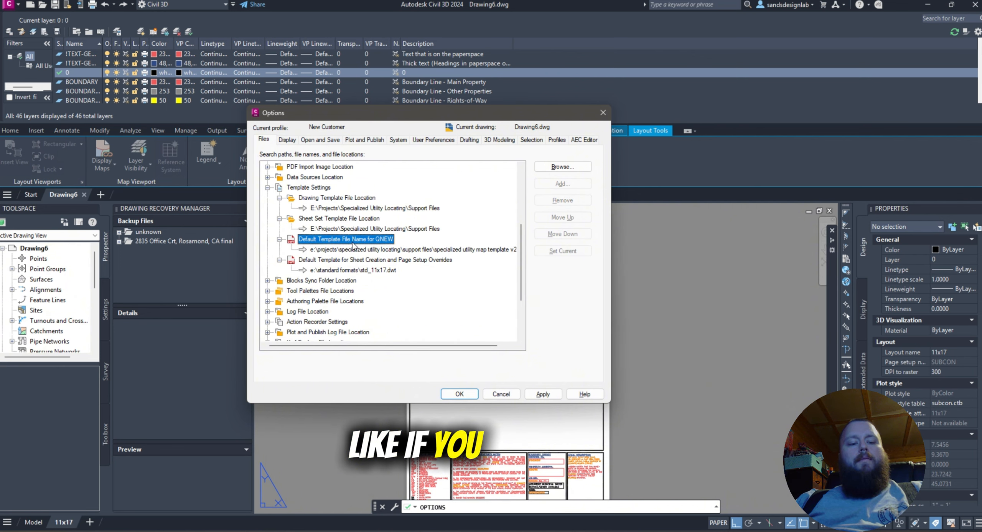
{"action": "left_click", "coordinate": [326, 270]}
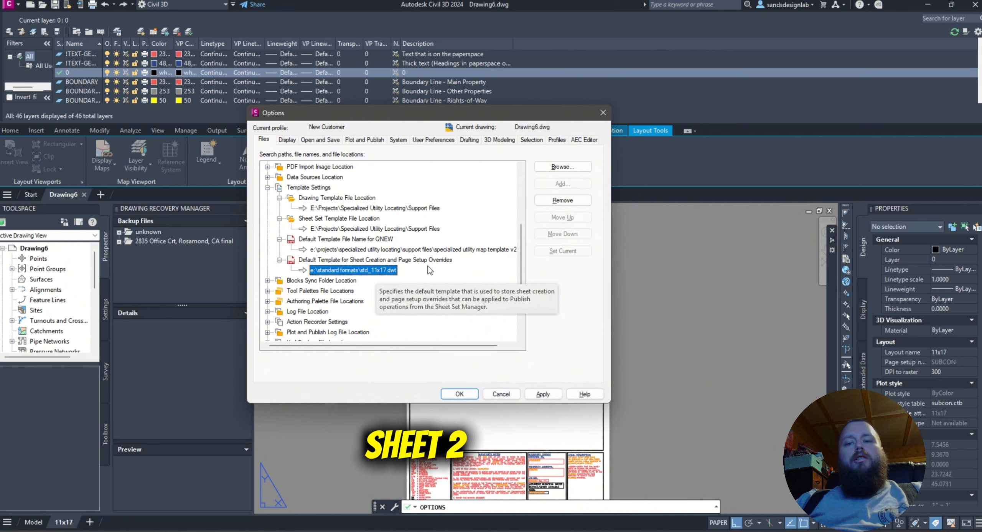
{"action": "left_click", "coordinate": [574, 168]}
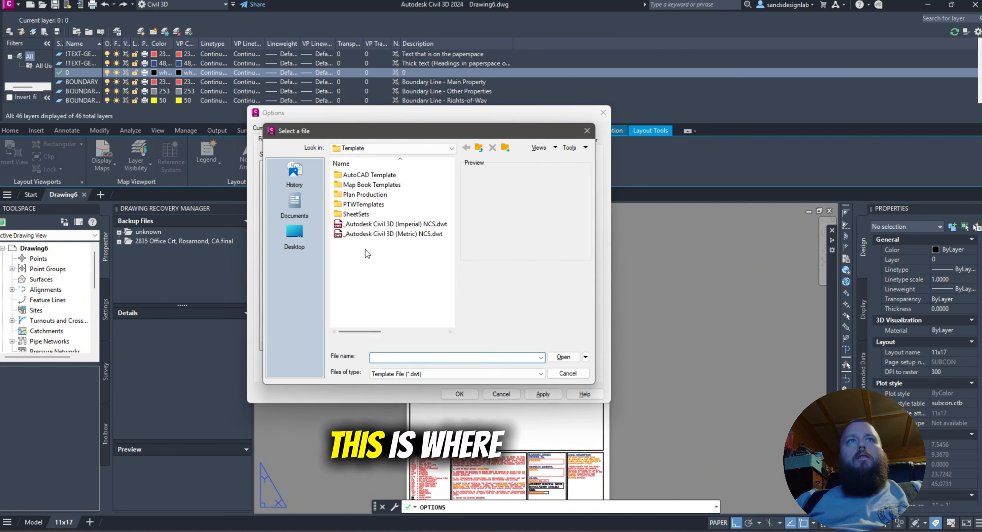
{"action": "left_click", "coordinate": [423, 148]}
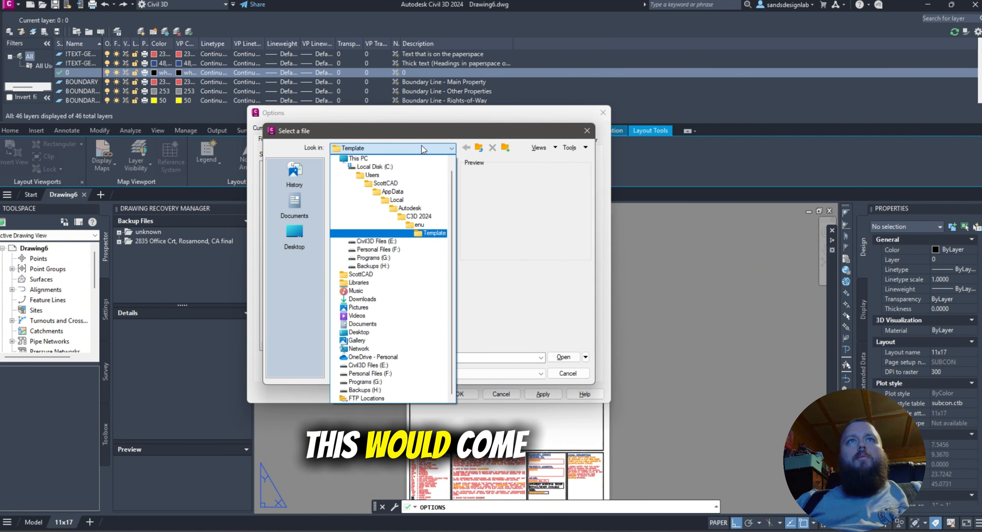
{"action": "left_click", "coordinate": [423, 149]}
{"action": "left_click", "coordinate": [423, 148]}
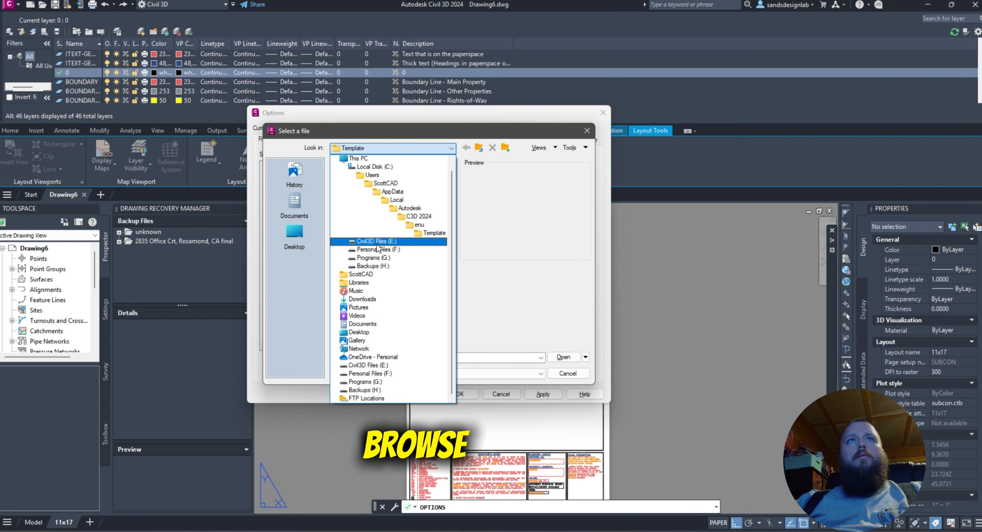
{"action": "left_click", "coordinate": [337, 242]}
{"action": "double_click", "coordinate": [355, 243]}
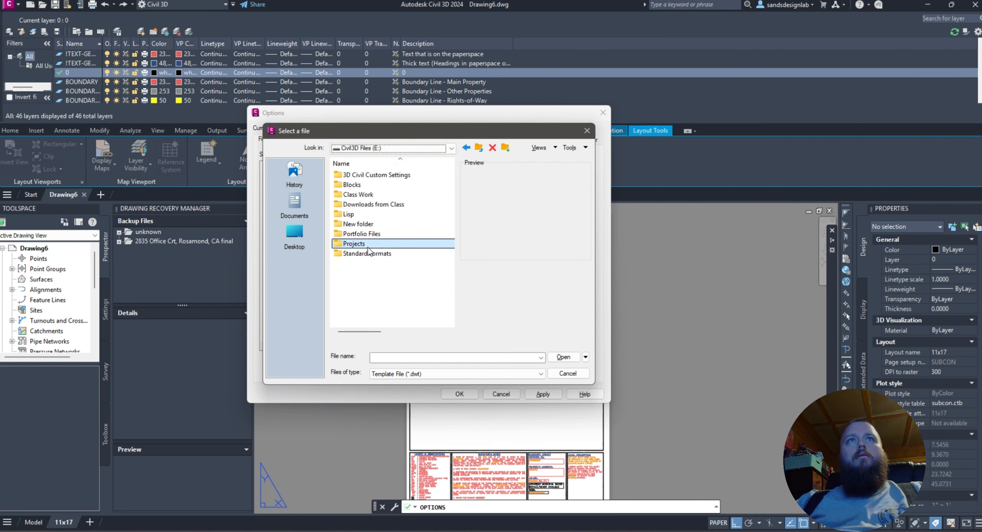
{"action": "left_click", "coordinate": [390, 176]}
{"action": "double_click", "coordinate": [390, 176]}
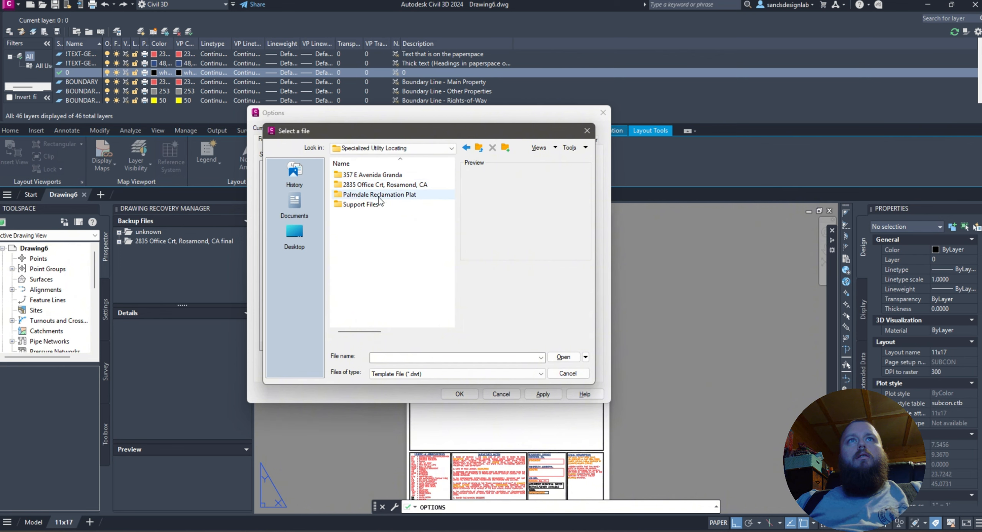
{"action": "double_click", "coordinate": [367, 207]}
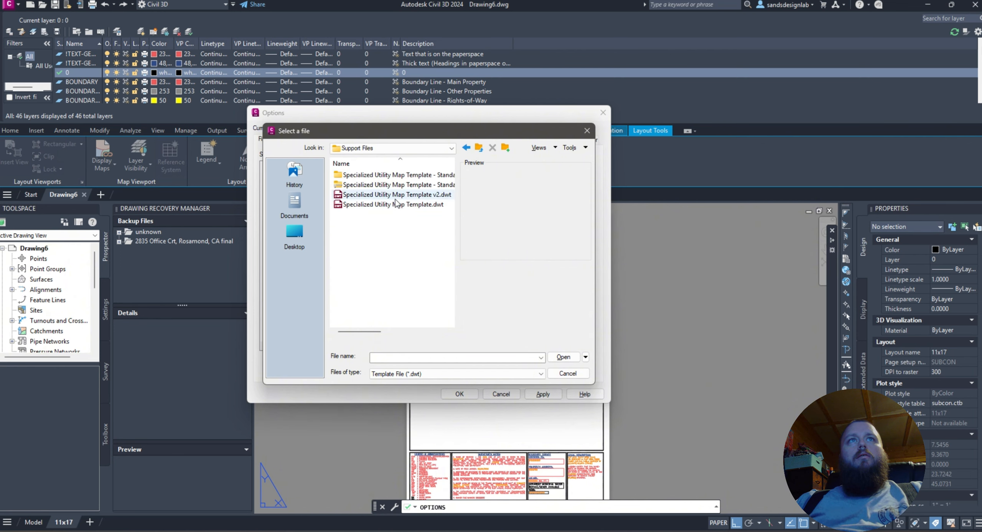
{"action": "left_click", "coordinate": [393, 204]}
{"action": "left_click", "coordinate": [563, 357]}
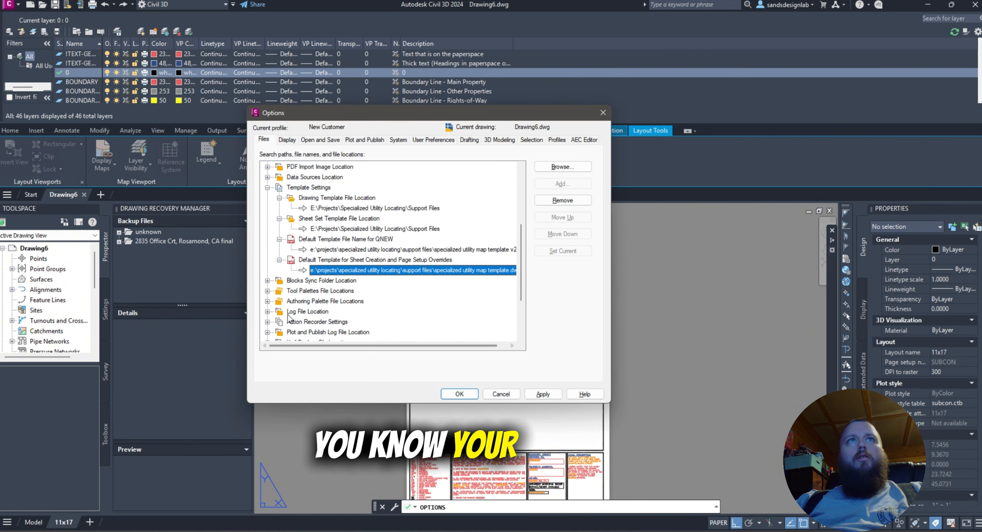
{"action": "left_click", "coordinate": [543, 394]}
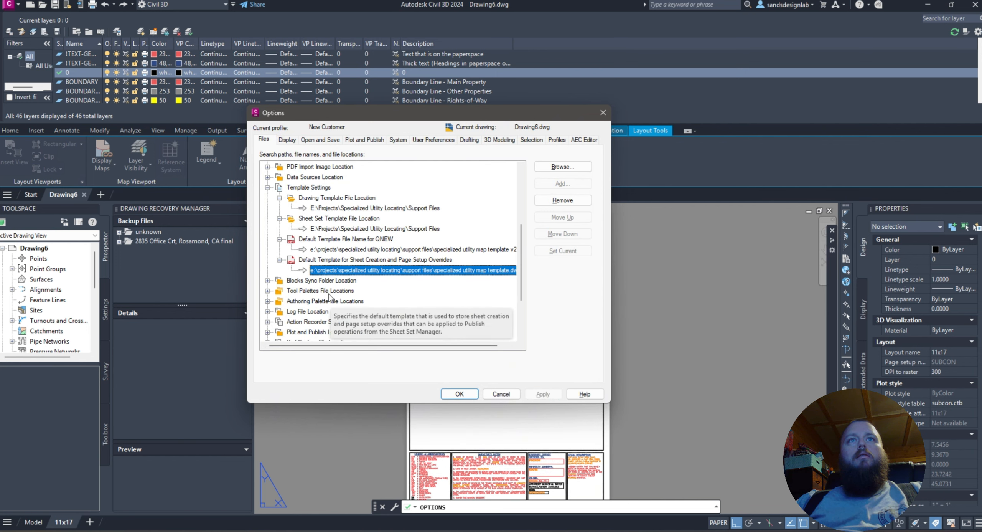
- Examine the remaining file locations, including the legacy plotting script file name, PostScript prolog section and PDF import image location
{"action": "scroll", "coordinate": [328, 296], "scroll_direction": "down", "scroll_amount": 3}
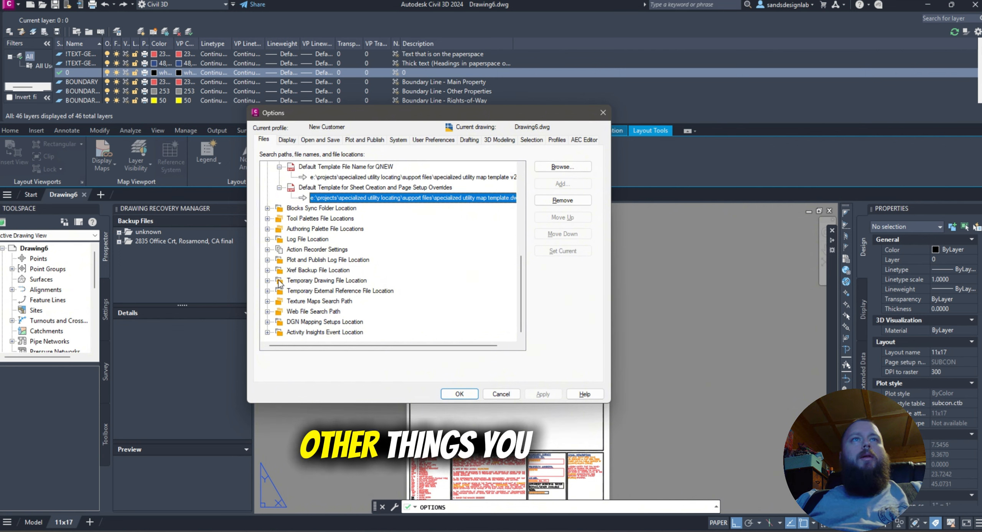
{"action": "scroll", "coordinate": [330, 326], "scroll_direction": "up", "scroll_amount": 6}
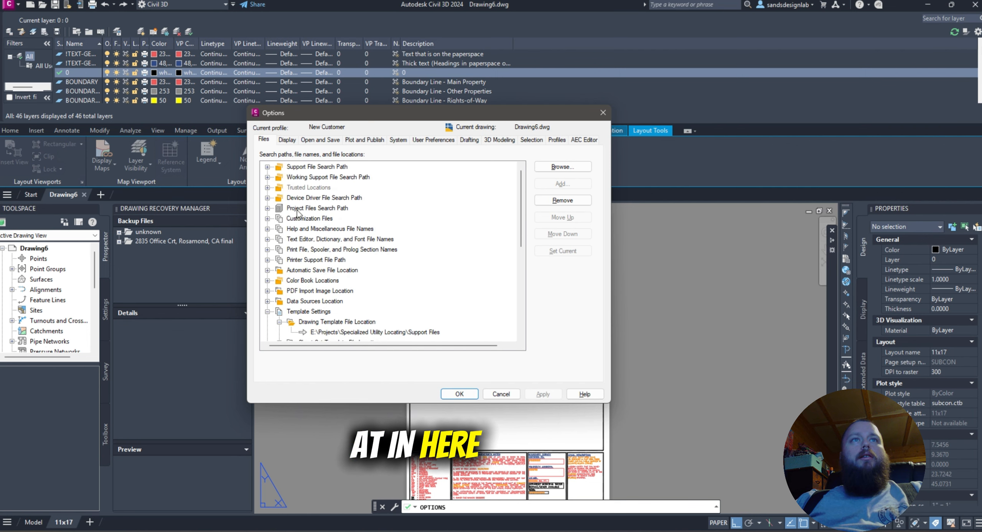
{"action": "left_click", "coordinate": [318, 259]}
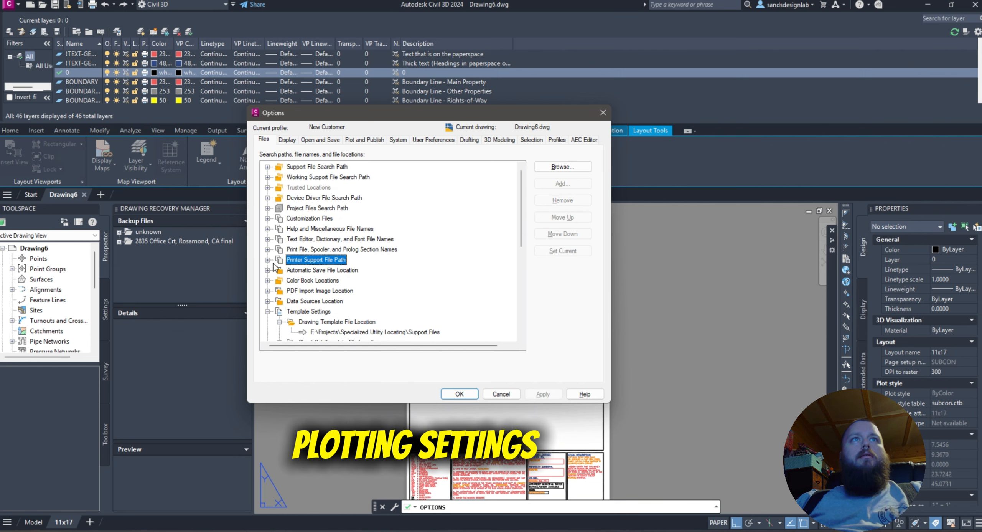
{"action": "left_click", "coordinate": [272, 250]}
{"action": "left_click", "coordinate": [267, 249]}
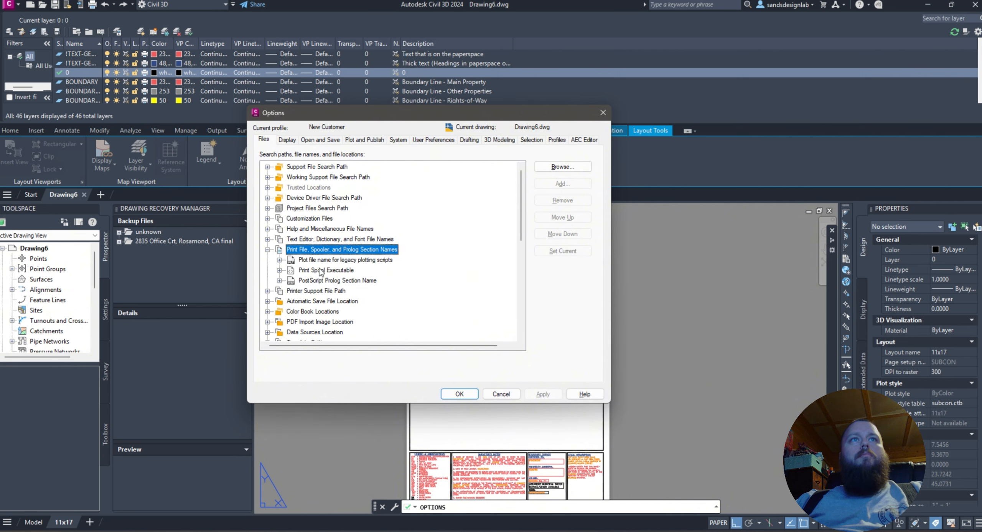
{"action": "left_click", "coordinate": [280, 259]}
{"action": "left_click", "coordinate": [279, 260]}
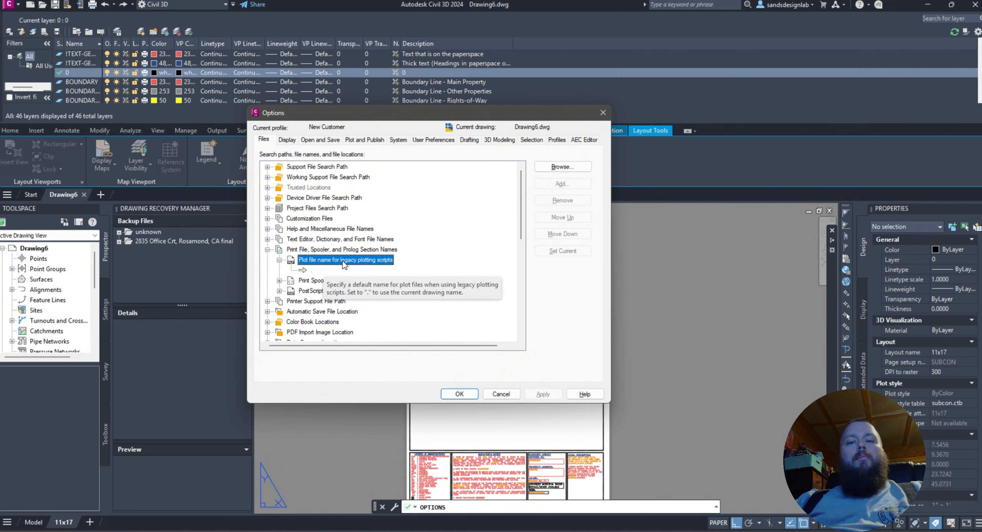
{"action": "left_click", "coordinate": [312, 291]}
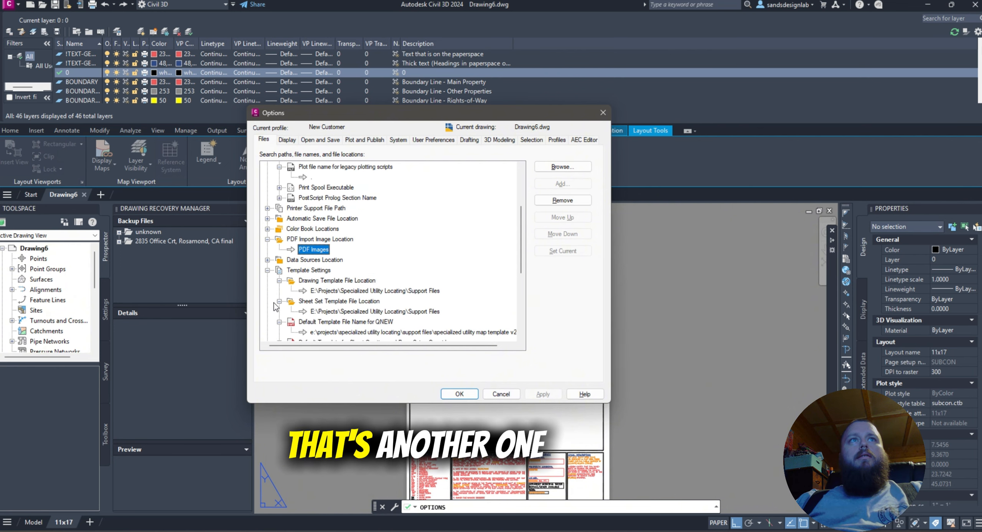
{"action": "scroll", "coordinate": [335, 315], "scroll_direction": "down", "scroll_amount": 5}
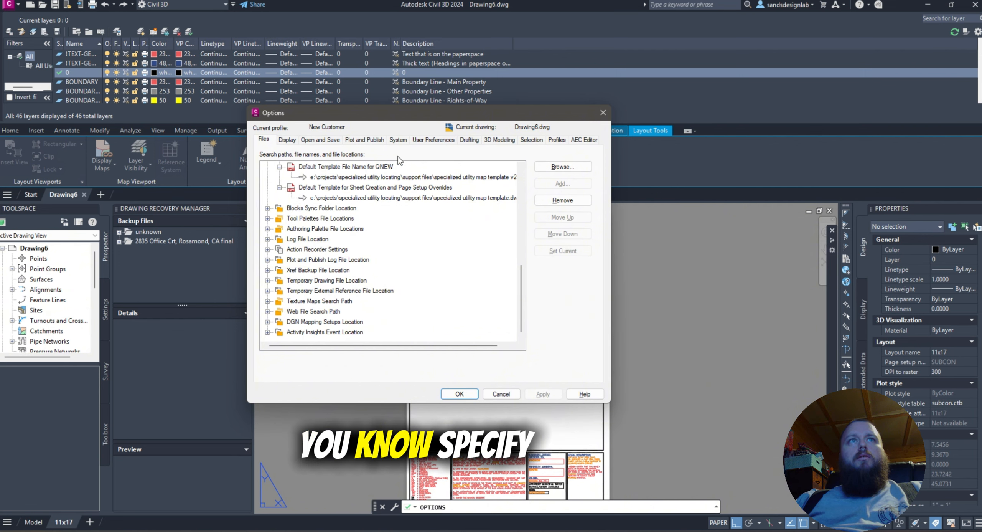
- Review the file formats available as the default for saving drawings, from AutoCAD DWG versions down to R12/LT2 DXF
{"action": "left_click", "coordinate": [323, 140]}
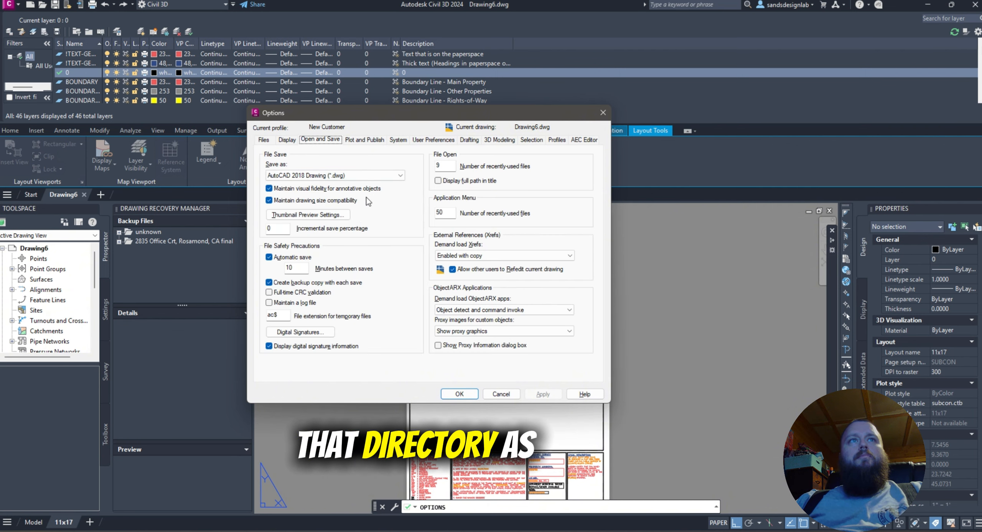
{"action": "left_click", "coordinate": [337, 175]}
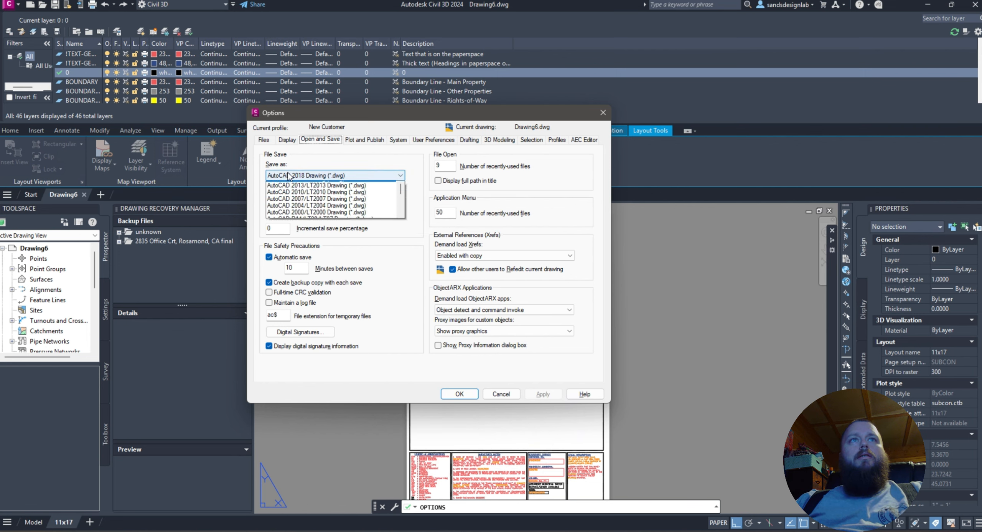
{"action": "scroll", "coordinate": [357, 197], "scroll_direction": "down", "scroll_amount": 1}
{"action": "scroll", "coordinate": [357, 198], "scroll_direction": "down", "scroll_amount": 2}
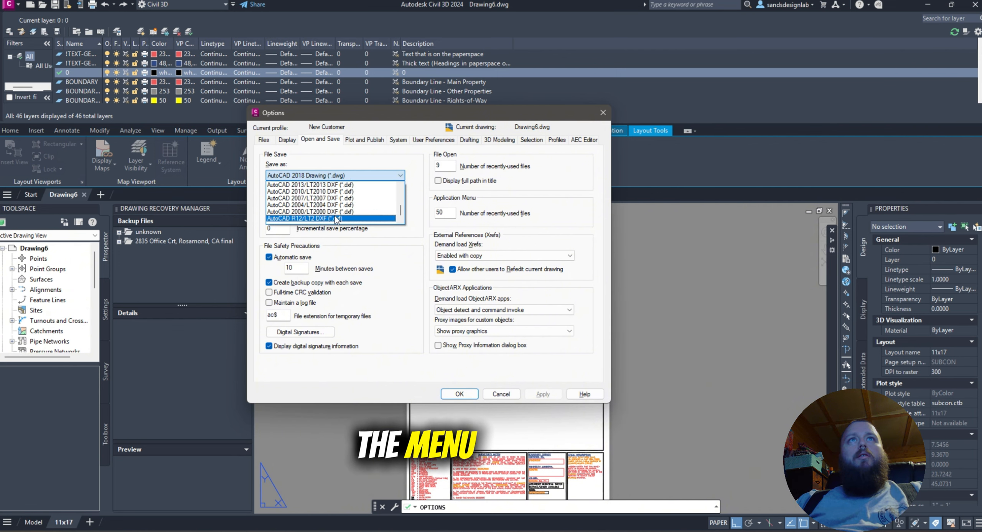
{"action": "scroll", "coordinate": [368, 213], "scroll_direction": "up", "scroll_amount": 3}
{"action": "scroll", "coordinate": [368, 213], "scroll_direction": "down", "scroll_amount": 2}
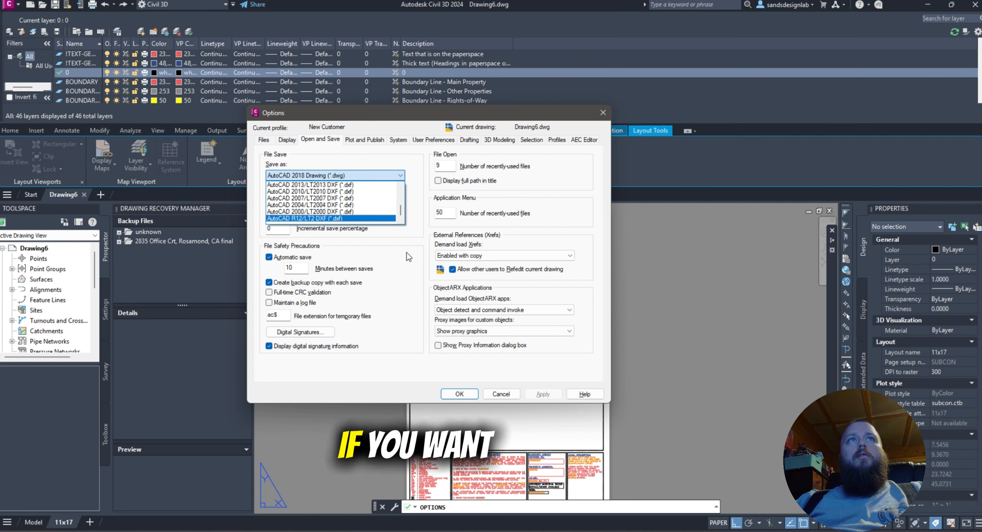
{"action": "left_click", "coordinate": [391, 175]}
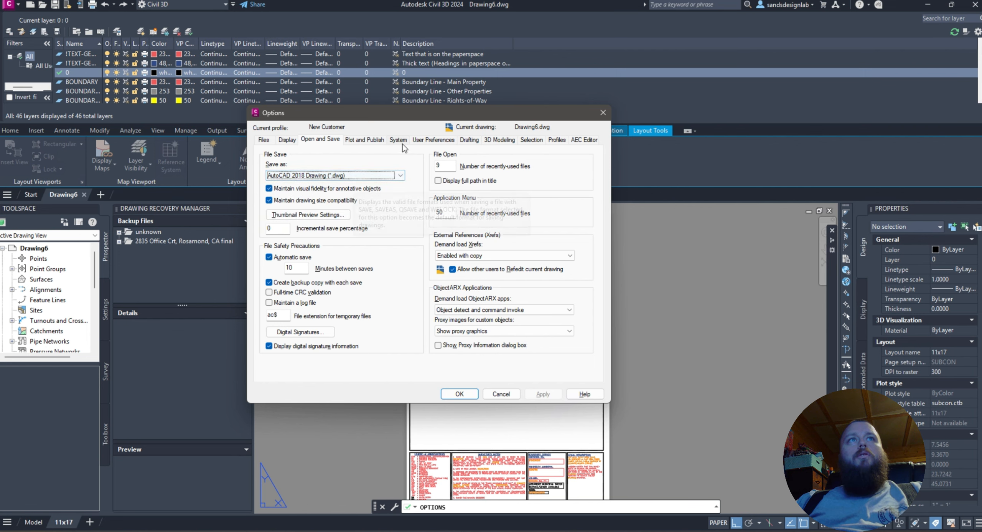
- Look over the profile's user preferences, drafting and system settings
{"action": "left_click", "coordinate": [434, 140]}
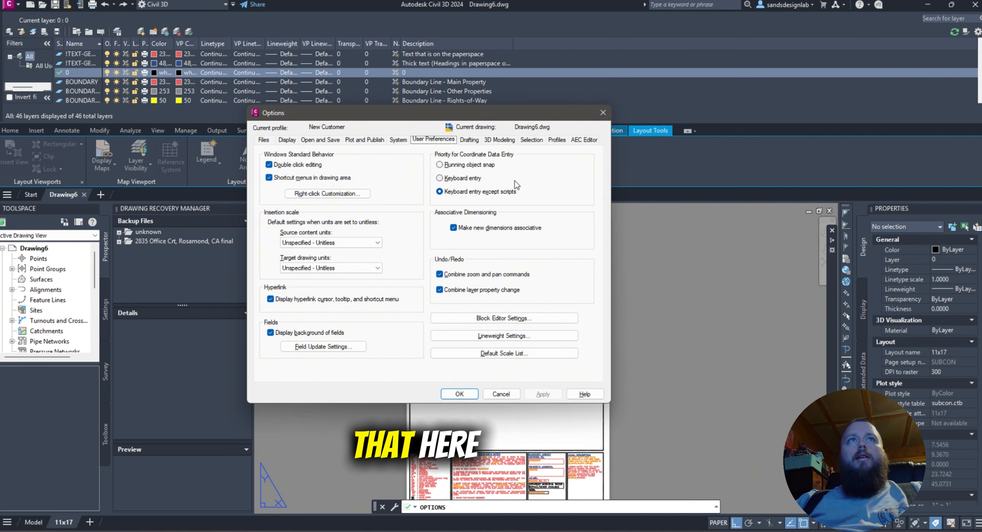
{"action": "left_click", "coordinate": [469, 141]}
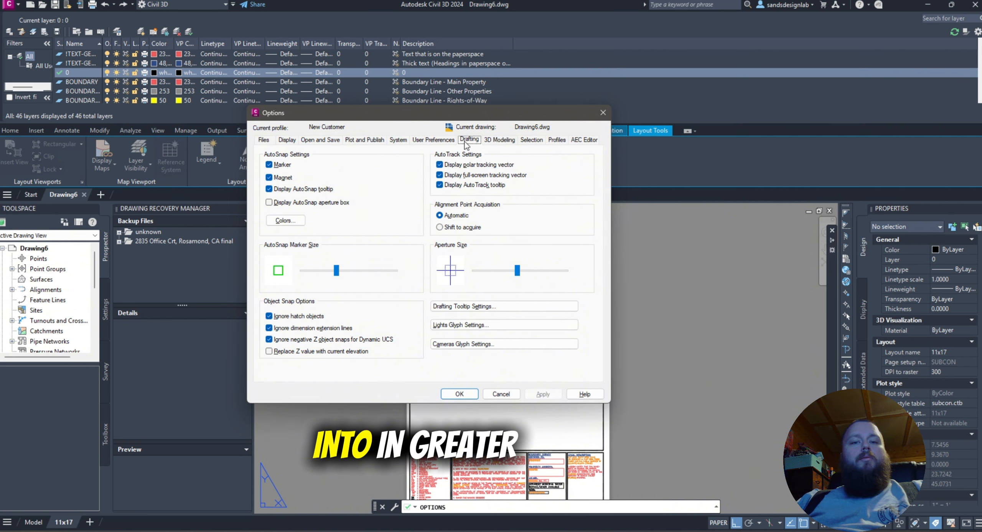
{"action": "left_click", "coordinate": [398, 140]}
{"action": "left_click", "coordinate": [429, 141]}
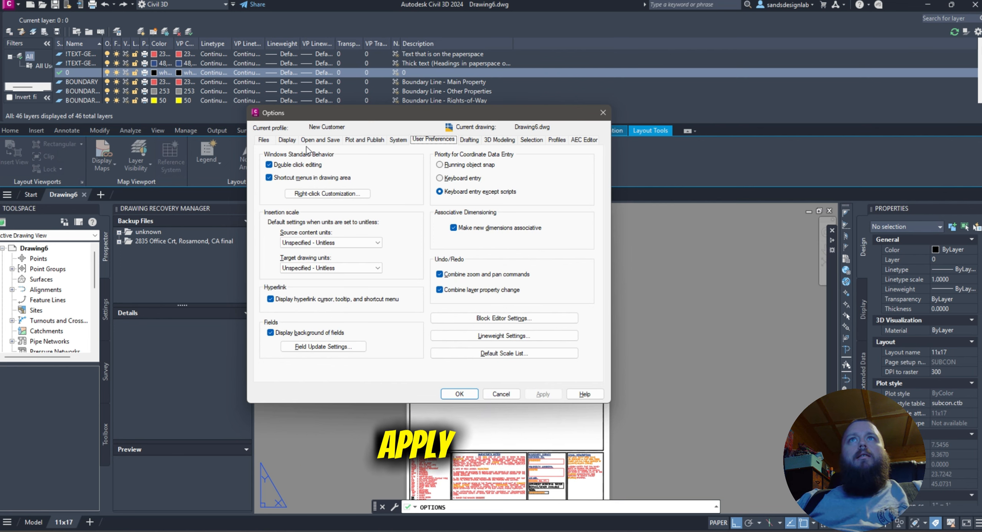
- Make the New Customer profile current and create a new drawing from its default template, showing the COVER SHEET layout
{"action": "left_click", "coordinate": [557, 140]}
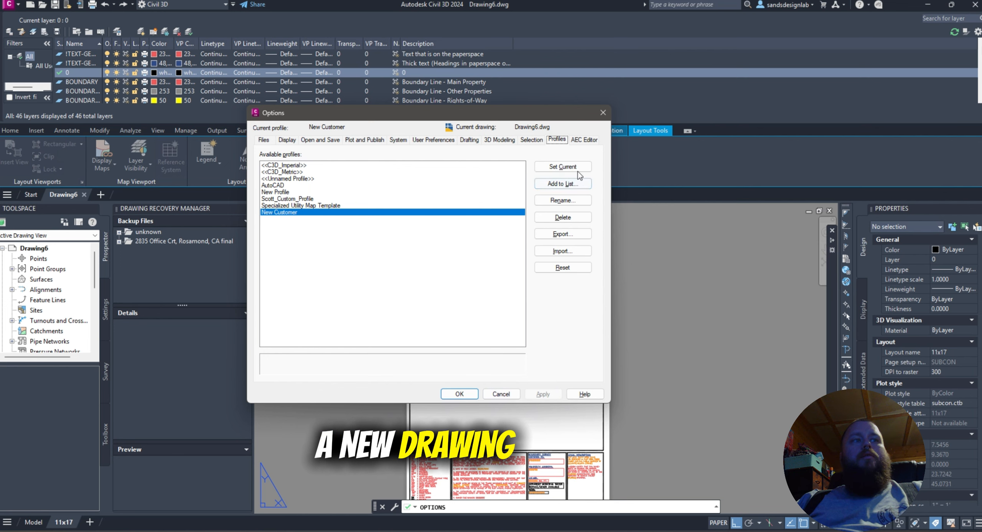
{"action": "left_click", "coordinate": [563, 166]}
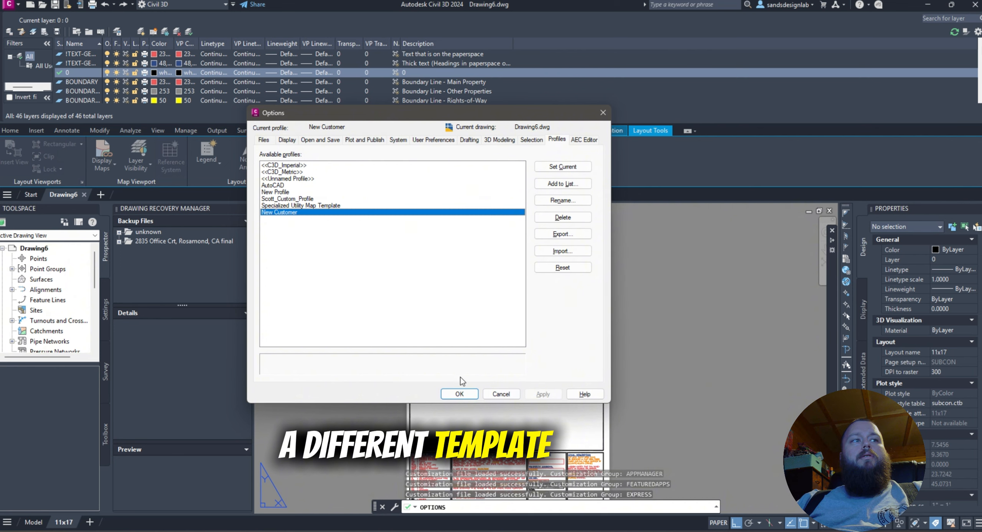
{"action": "left_click", "coordinate": [459, 393]}
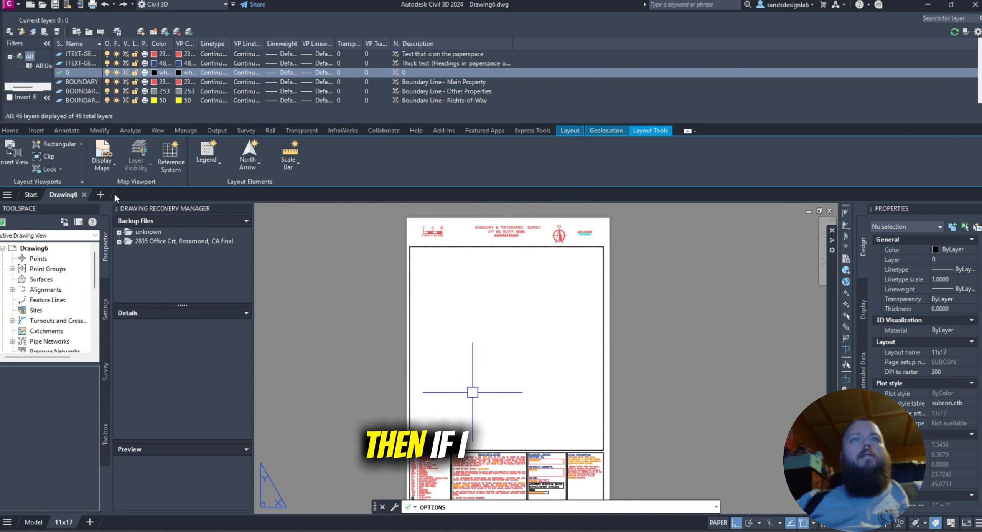
{"action": "left_click", "coordinate": [100, 194]}
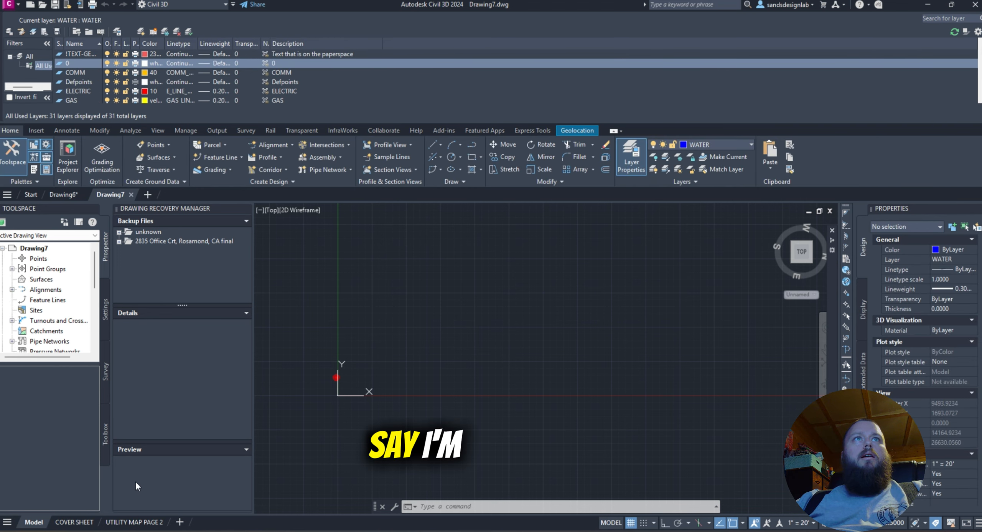
{"action": "left_click", "coordinate": [76, 521]}
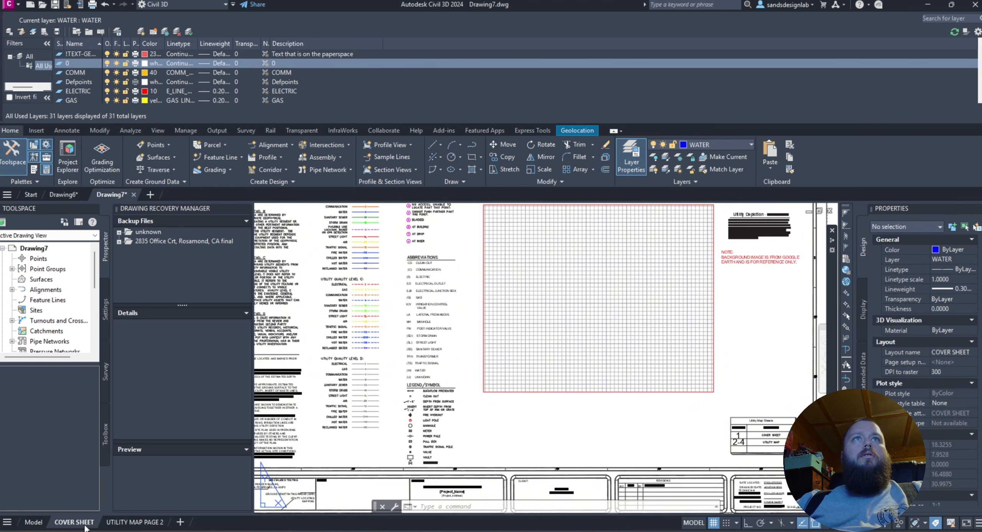
- Switch the current profile to the personal custom profile and create another new drawing from its default template
{"action": "type", "text": "_OPtion"}
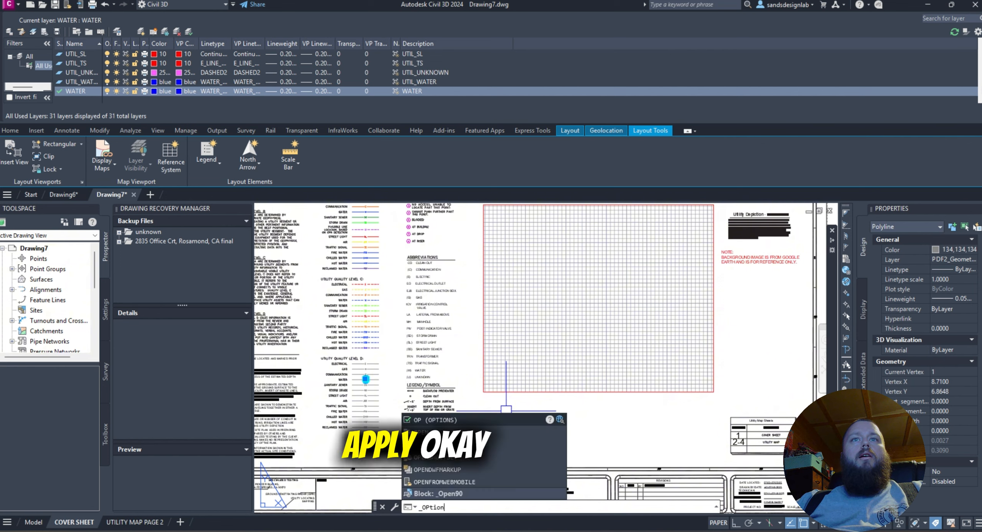
{"action": "key", "text": "Return"}
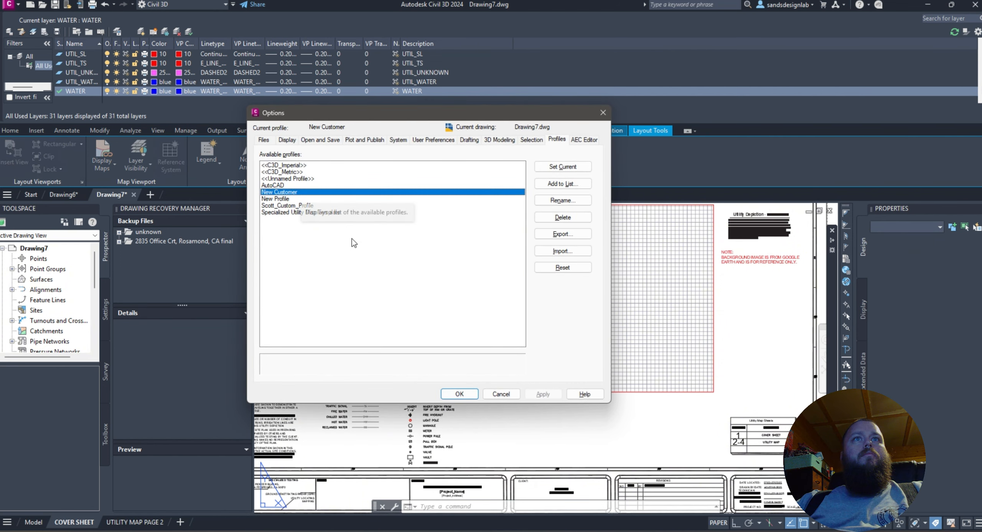
{"action": "left_click", "coordinate": [287, 205]}
{"action": "left_click", "coordinate": [562, 166]}
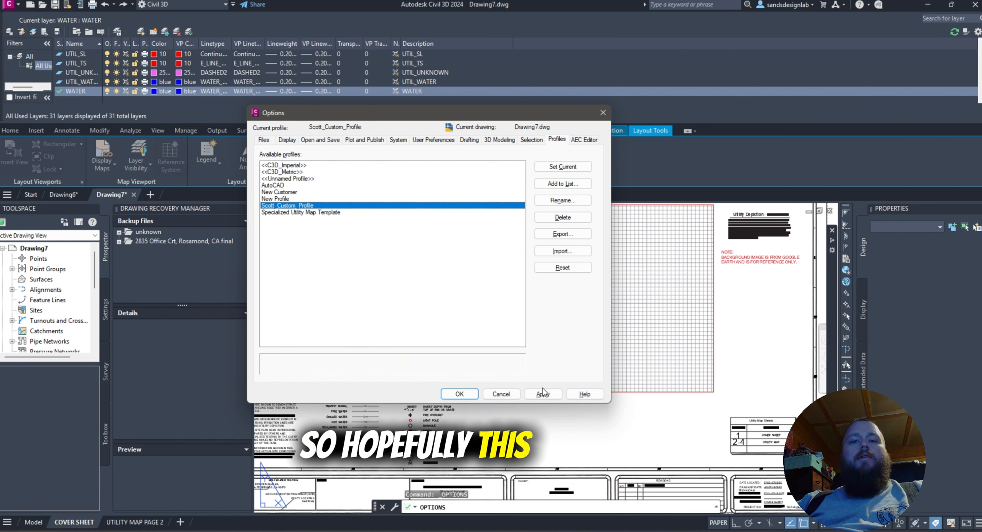
{"action": "left_click", "coordinate": [459, 393]}
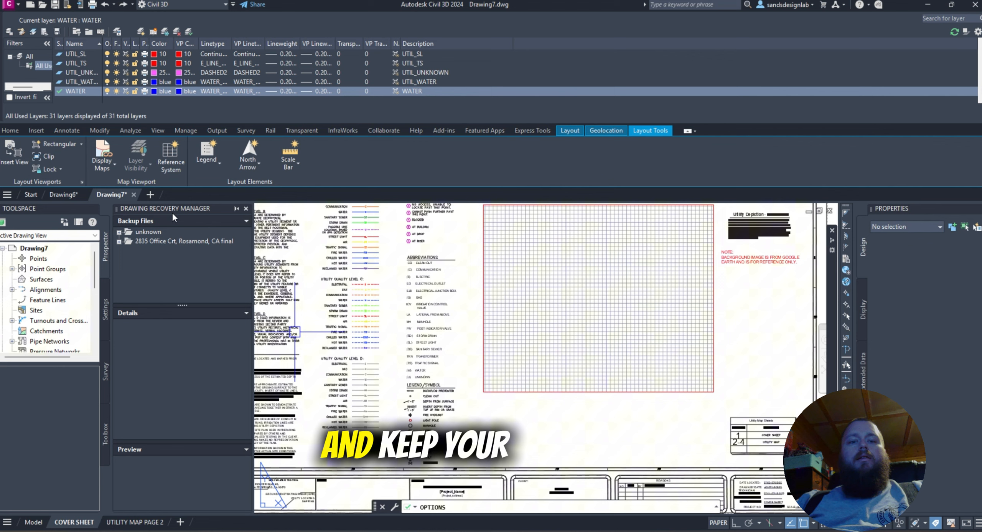
{"action": "left_click", "coordinate": [150, 194]}
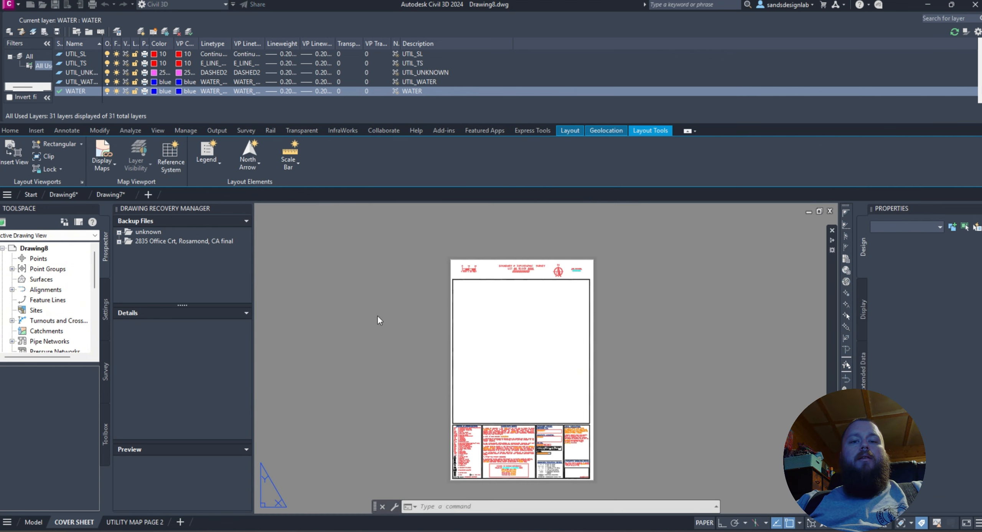